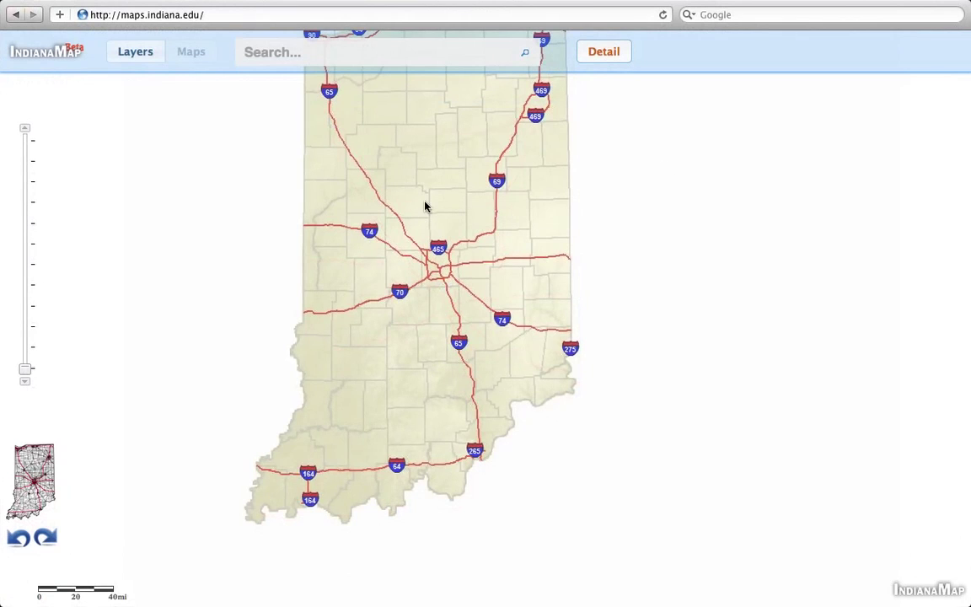
Step: Zoom from the statewide view into a box over Clinton, Tipton and Boone counties
{"action": "left_click_drag", "start_coordinate": [425, 206], "coordinate": [418, 245]}
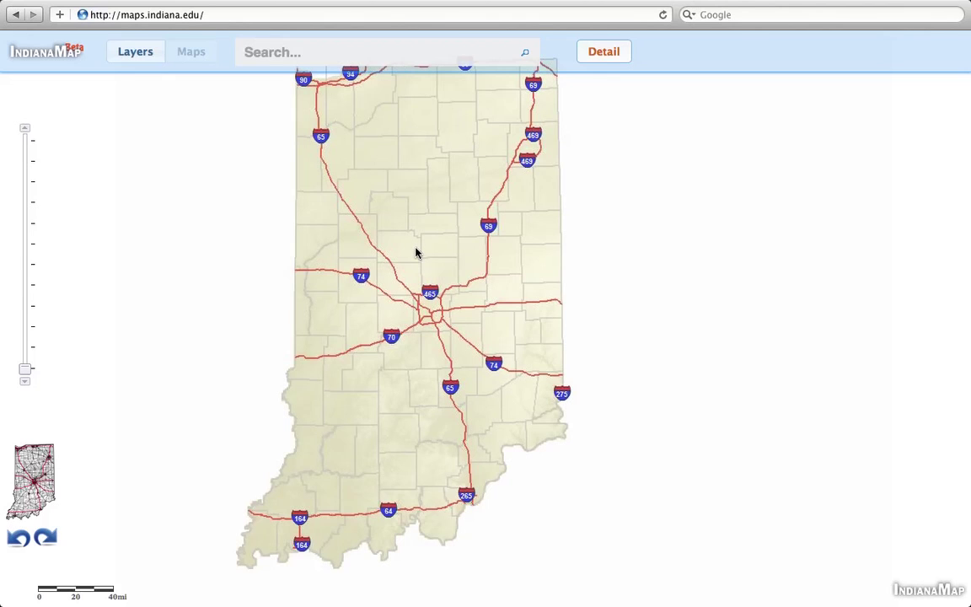
{"action": "scroll", "coordinate": [416, 253], "scroll_direction": "up", "scroll_amount": 1}
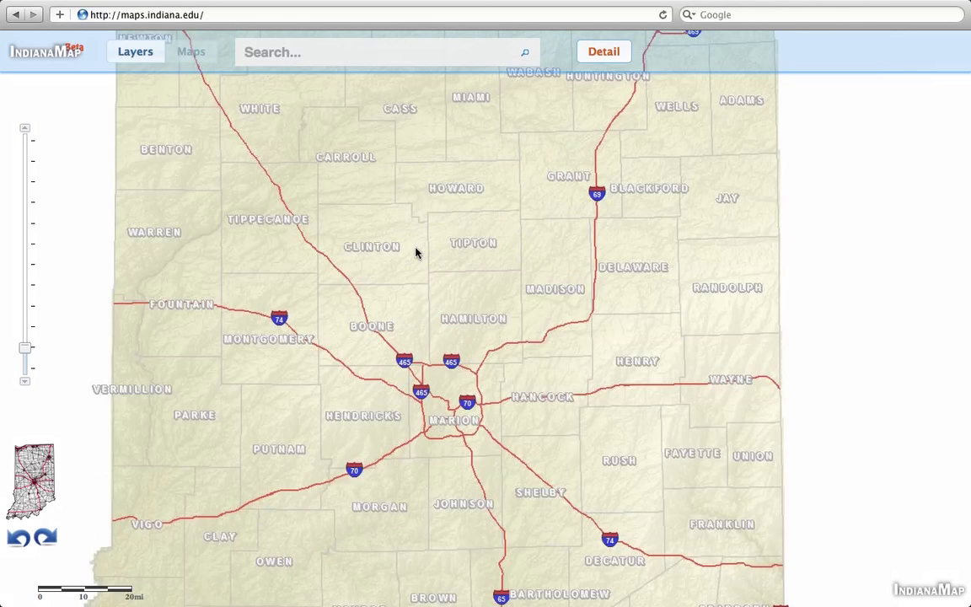
{"action": "scroll", "coordinate": [416, 252], "scroll_direction": "up", "scroll_amount": 1}
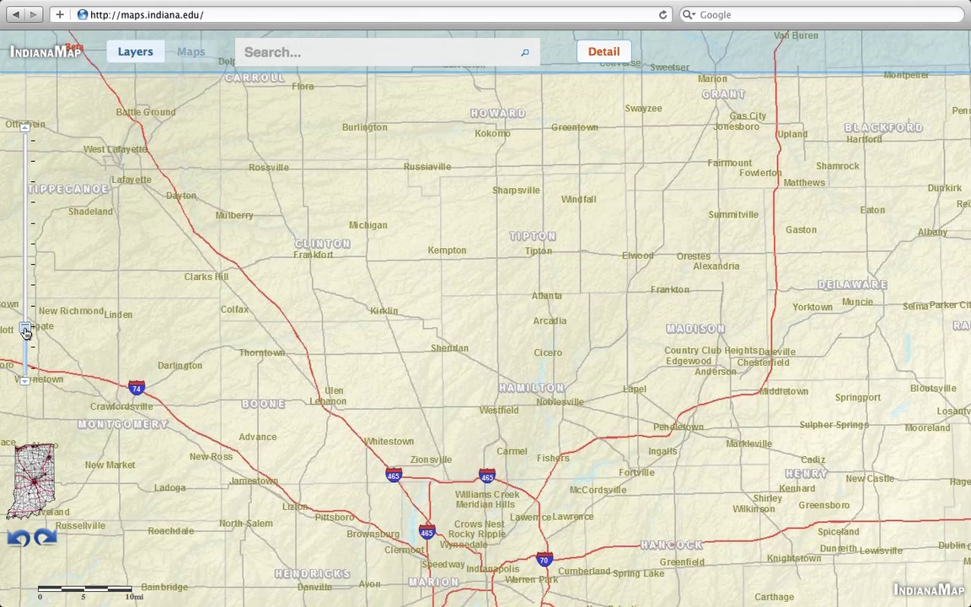
{"action": "left_click_drag", "start_coordinate": [25, 331], "coordinate": [25, 368]}
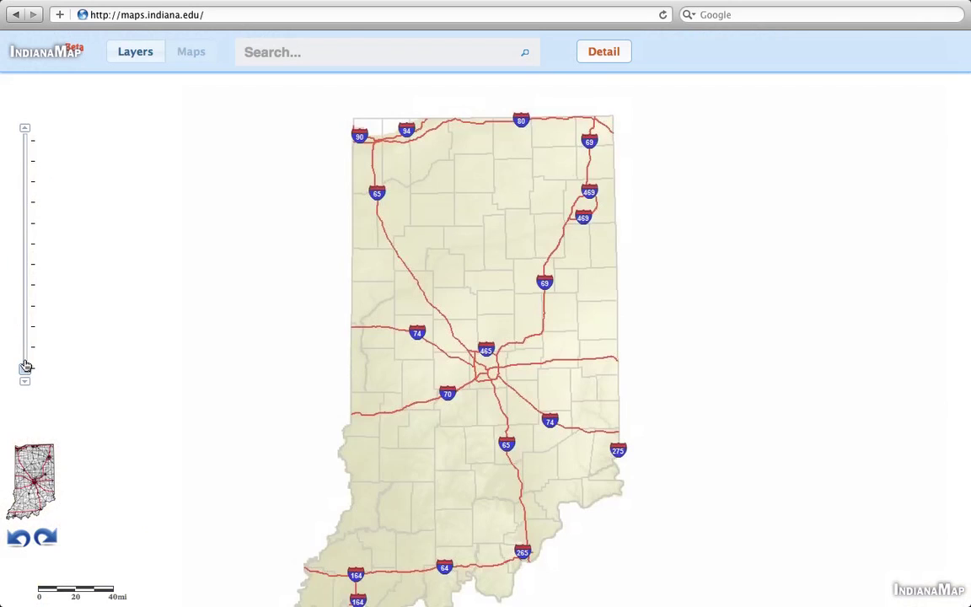
{"action": "left_click_drag", "start_coordinate": [27, 374], "coordinate": [27, 310]}
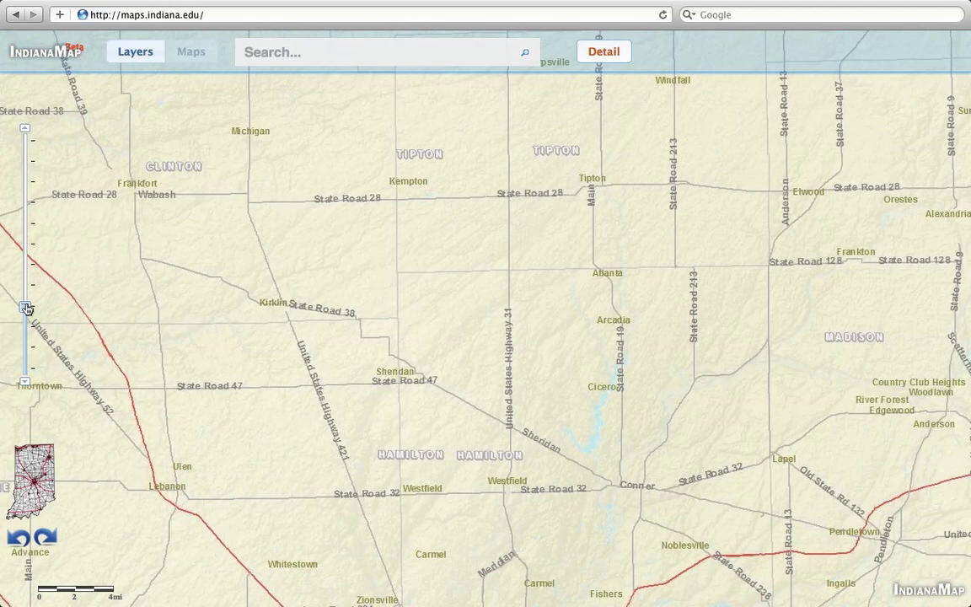
{"action": "left_click_drag", "start_coordinate": [27, 309], "coordinate": [25, 370]}
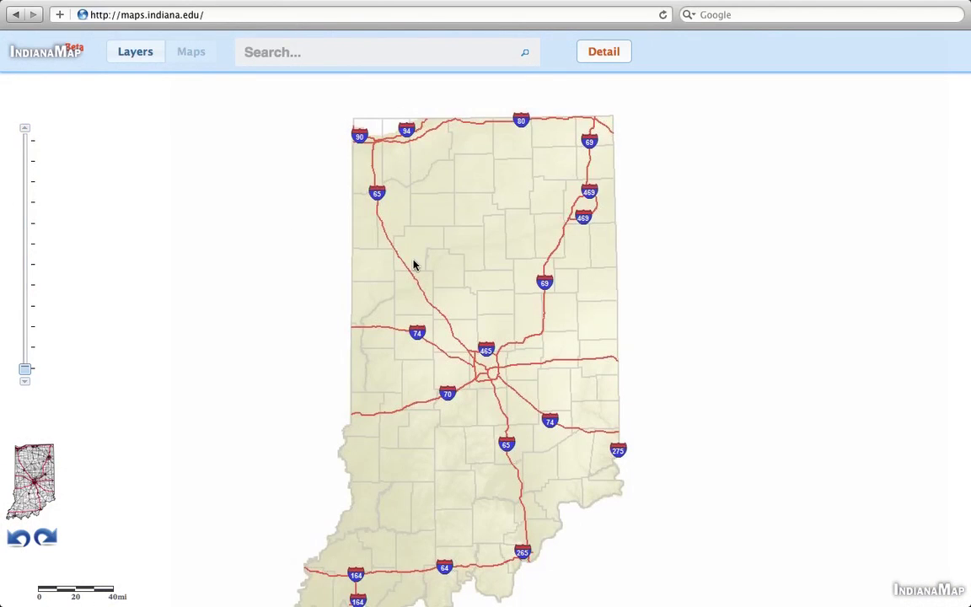
{"action": "left_click_drag", "start_coordinate": [413, 265], "coordinate": [496, 354]}
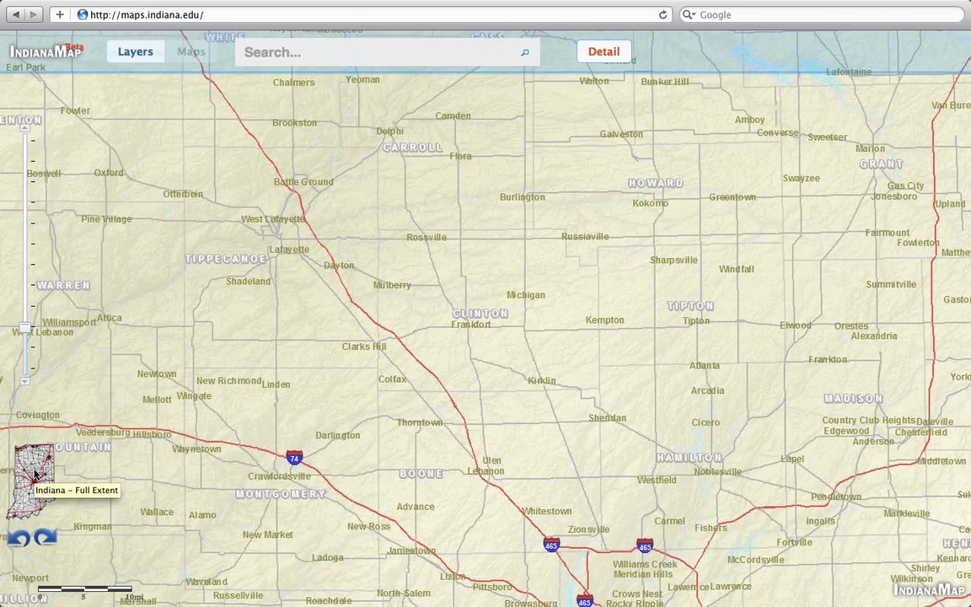
Step: Return to Indiana's full extent, then pan and test undo and redo on the pan
{"action": "left_click", "coordinate": [34, 475]}
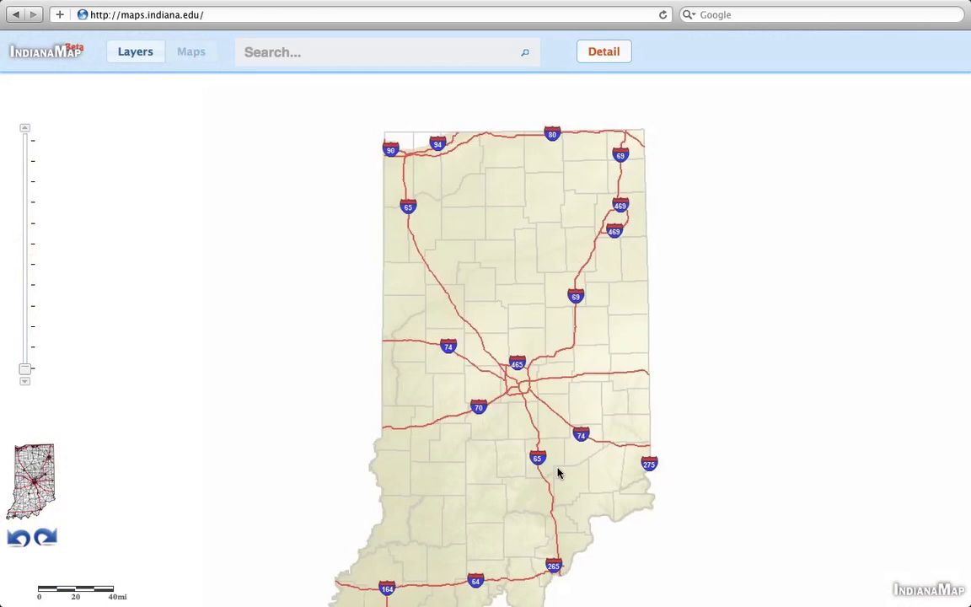
{"action": "left_click_drag", "start_coordinate": [566, 472], "coordinate": [479, 401]}
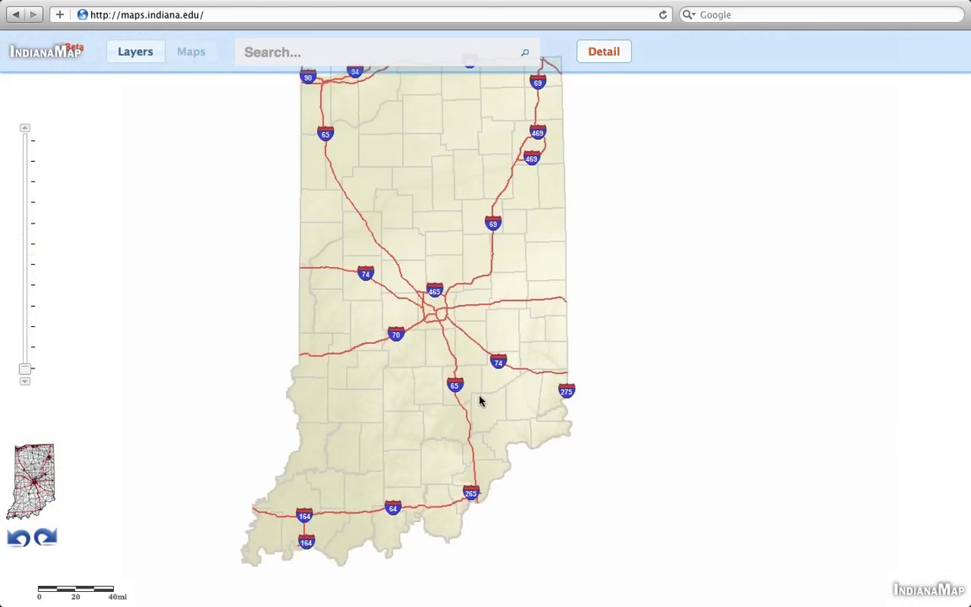
{"action": "left_click", "coordinate": [15, 539]}
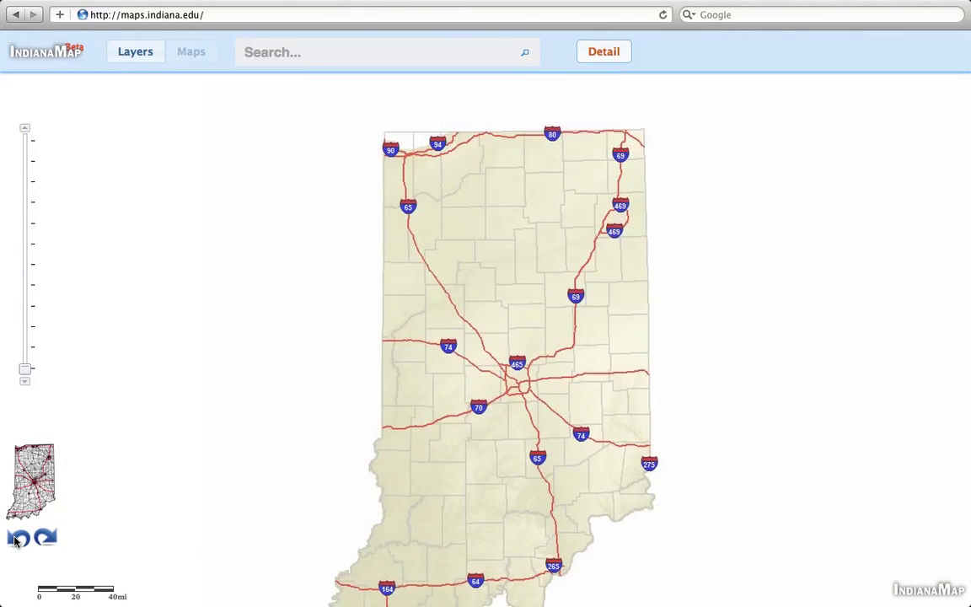
{"action": "left_click", "coordinate": [44, 537]}
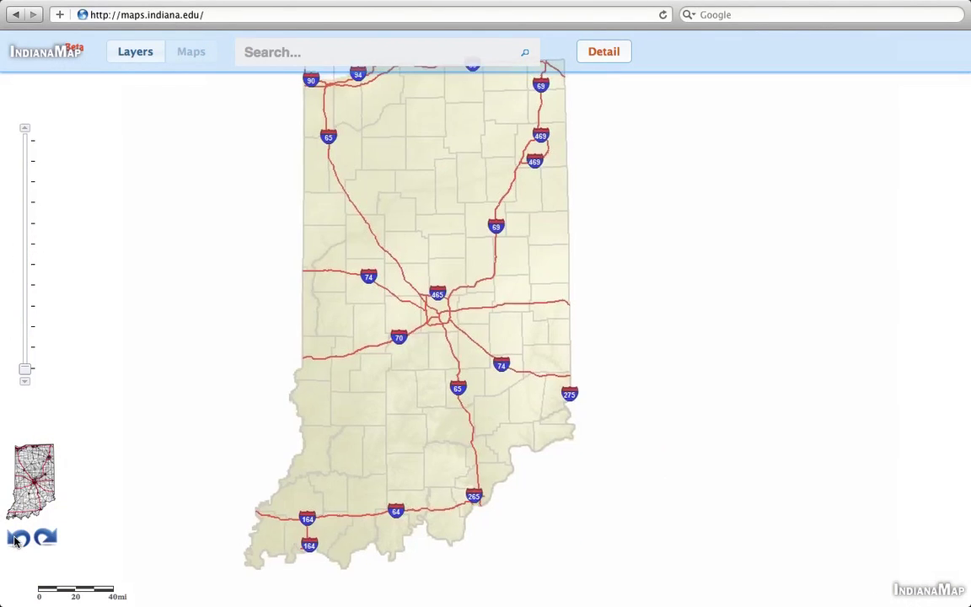
{"action": "left_click", "coordinate": [15, 540]}
{"action": "left_click", "coordinate": [42, 538]}
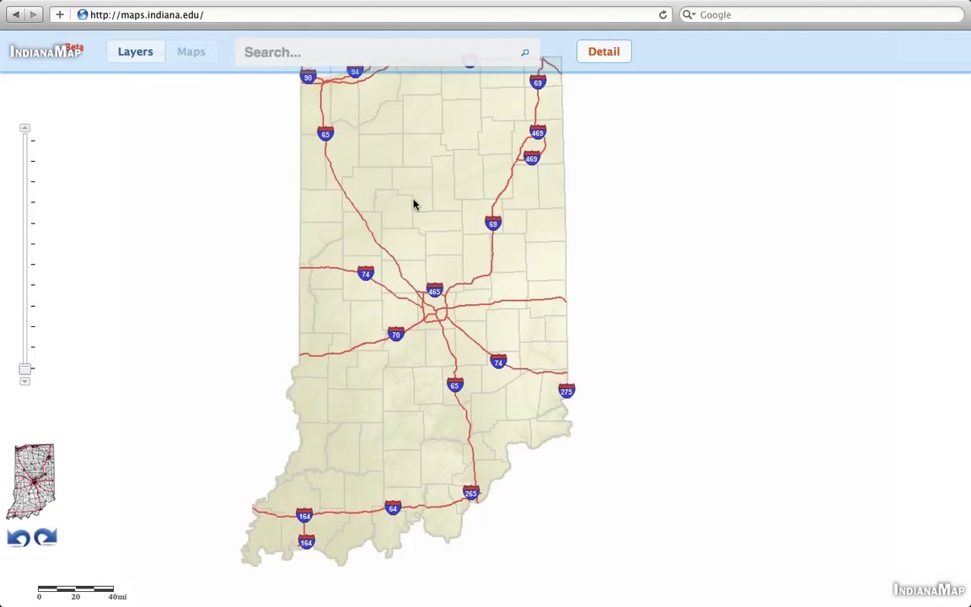
{"action": "left_click_drag", "start_coordinate": [413, 204], "coordinate": [395, 217]}
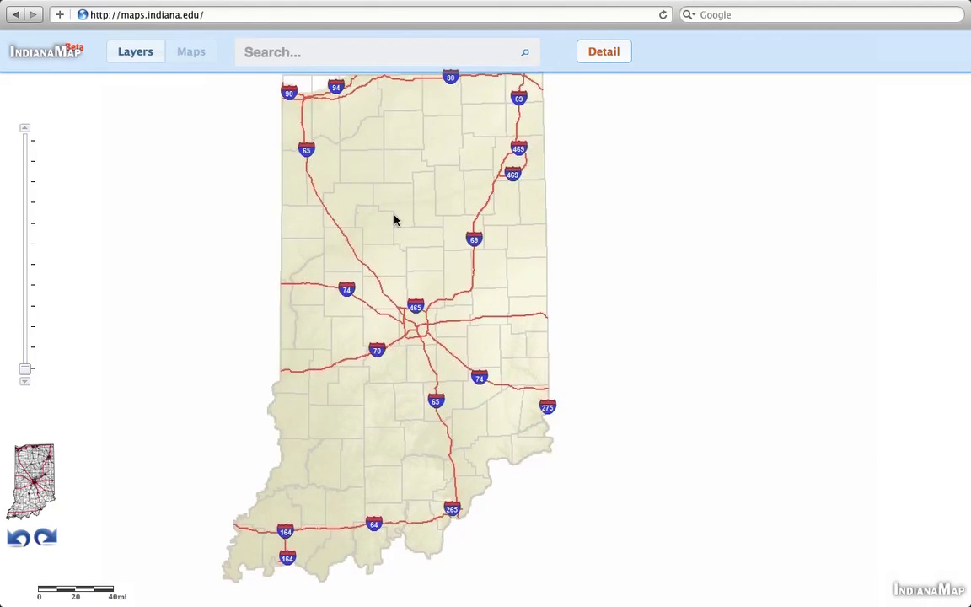
Step: Search for 'Marion' and go to Marion on the map
{"action": "left_click", "coordinate": [297, 47]}
{"action": "type", "text": "M"}
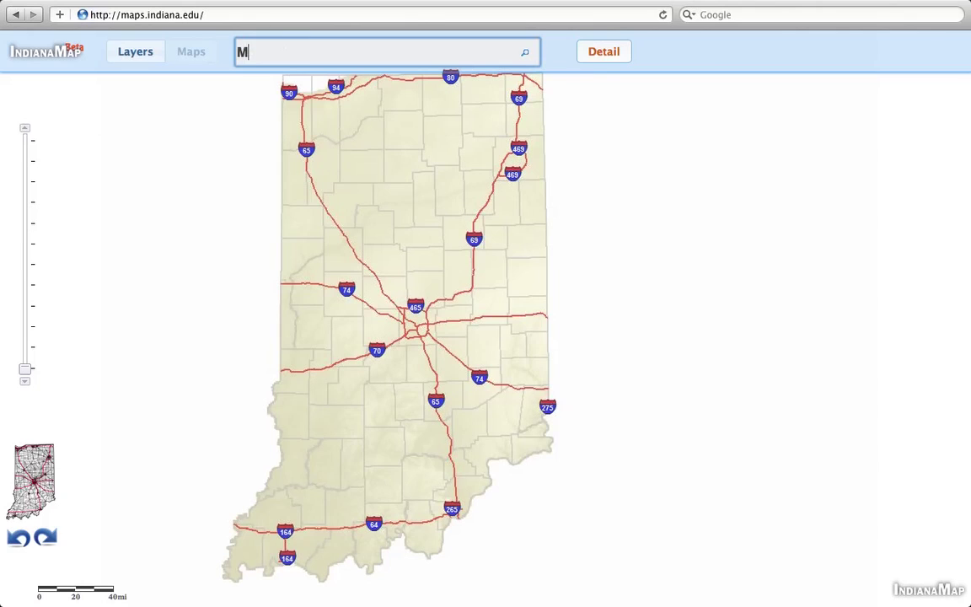
{"action": "type", "text": "arion"}
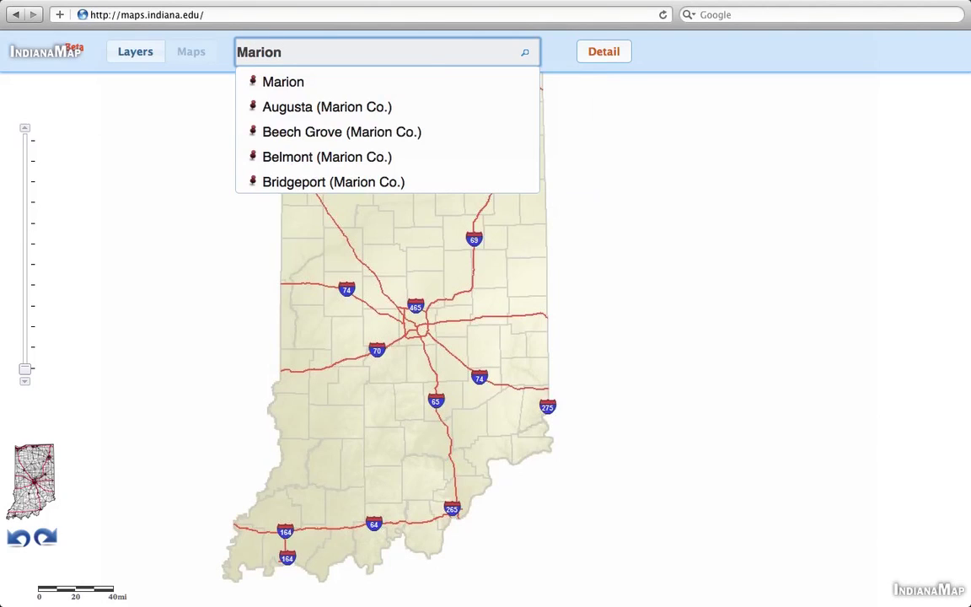
{"action": "key", "text": "Down"}
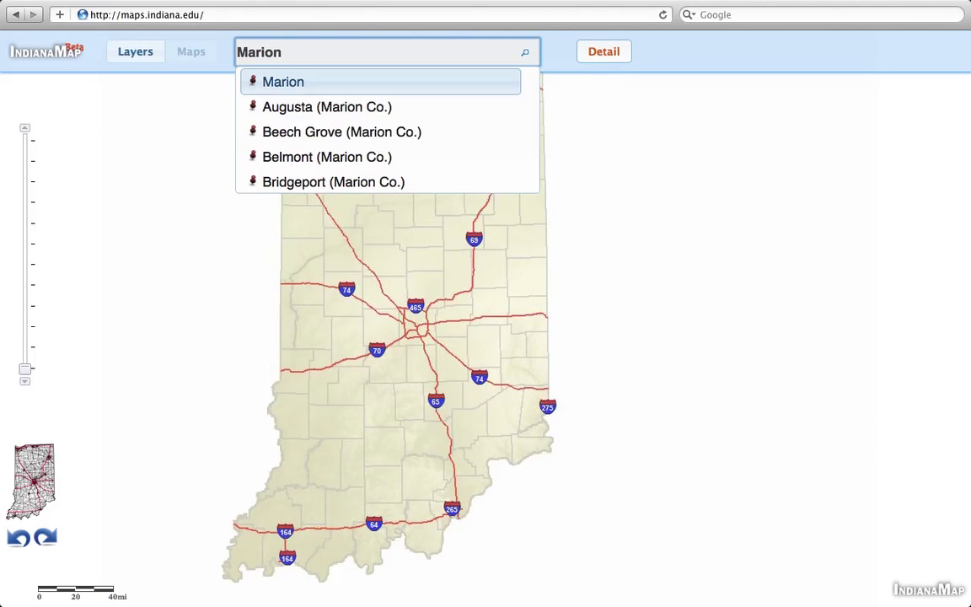
{"action": "key", "text": "Return"}
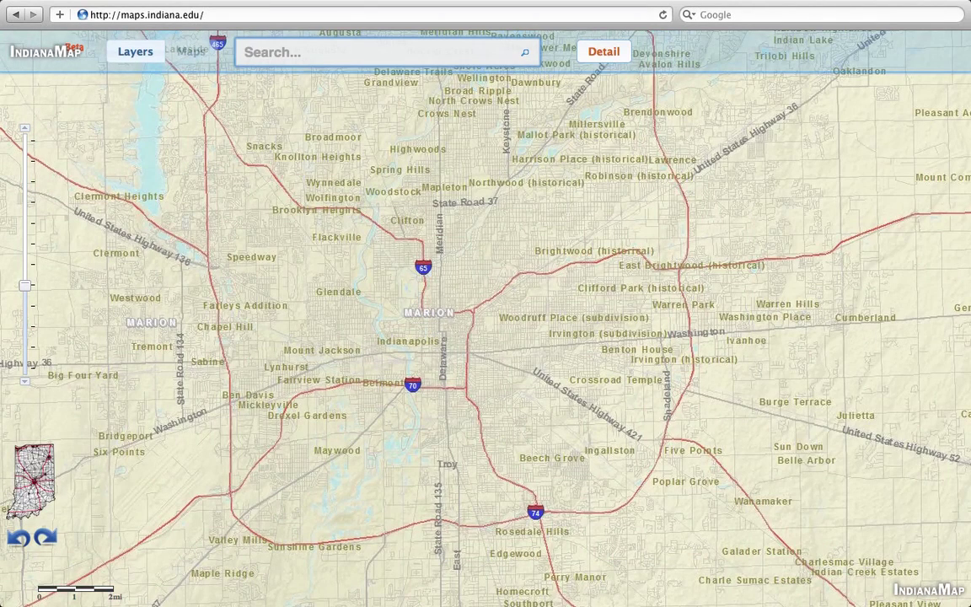
Step: Search the ZIP code 47408 and go to that area near Bloomington
{"action": "type", "text": "Bloom"}
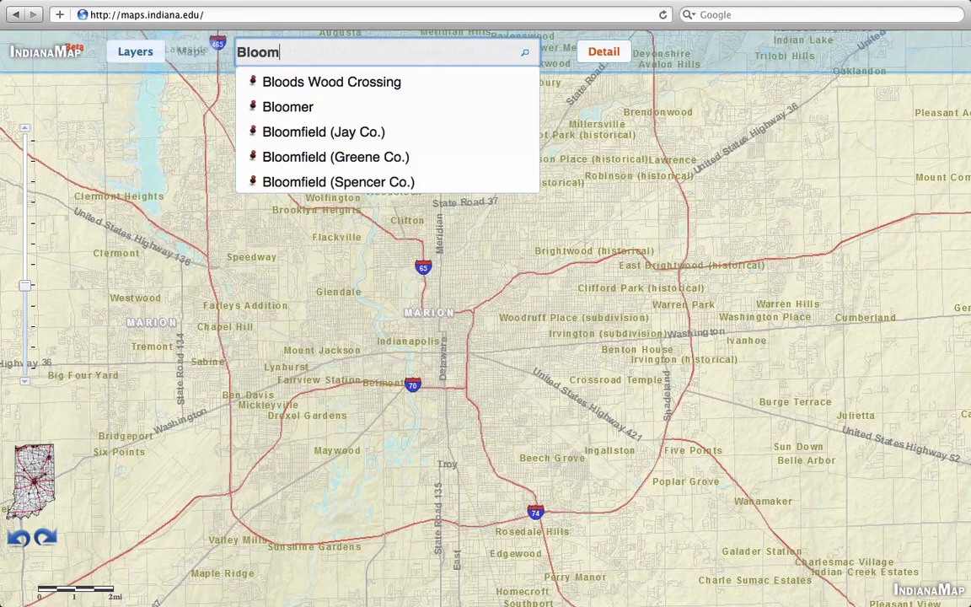
{"action": "type", "text": "ing"}
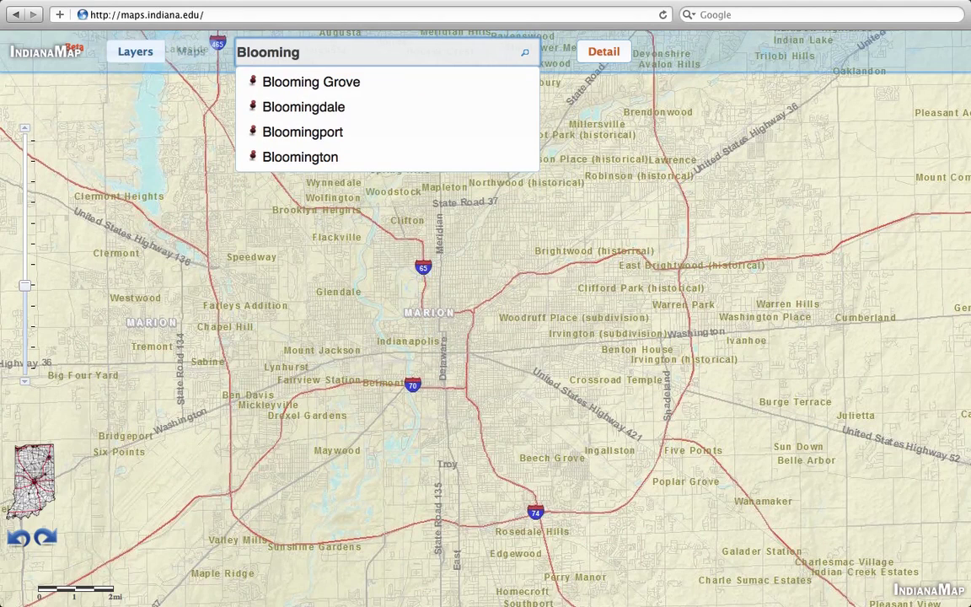
{"action": "type", "text": "to"}
{"action": "key", "text": "BackSpace"}
{"action": "key", "text": "BackSpace"}
{"action": "key", "text": "BackSpace"}
{"action": "key", "text": "BackSpace"}
{"action": "key", "text": "BackSpace"}
{"action": "key", "text": "BackSpace"}
{"action": "key", "text": "BackSpace"}
{"action": "key", "text": "BackSpace"}
{"action": "key", "text": "BackSpace"}
{"action": "key", "text": "BackSpace"}
{"action": "type", "text": "47"}
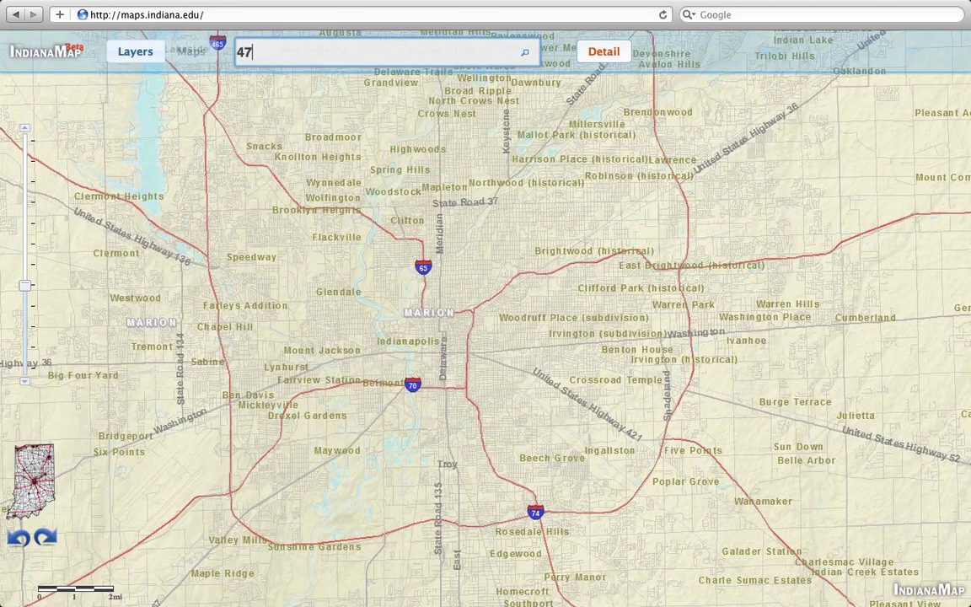
{"action": "type", "text": "40"}
{"action": "key", "text": "Down"}
{"action": "key", "text": "Down"}
{"action": "key", "text": "Down"}
{"action": "key", "text": "Down"}
{"action": "key", "text": "Return"}
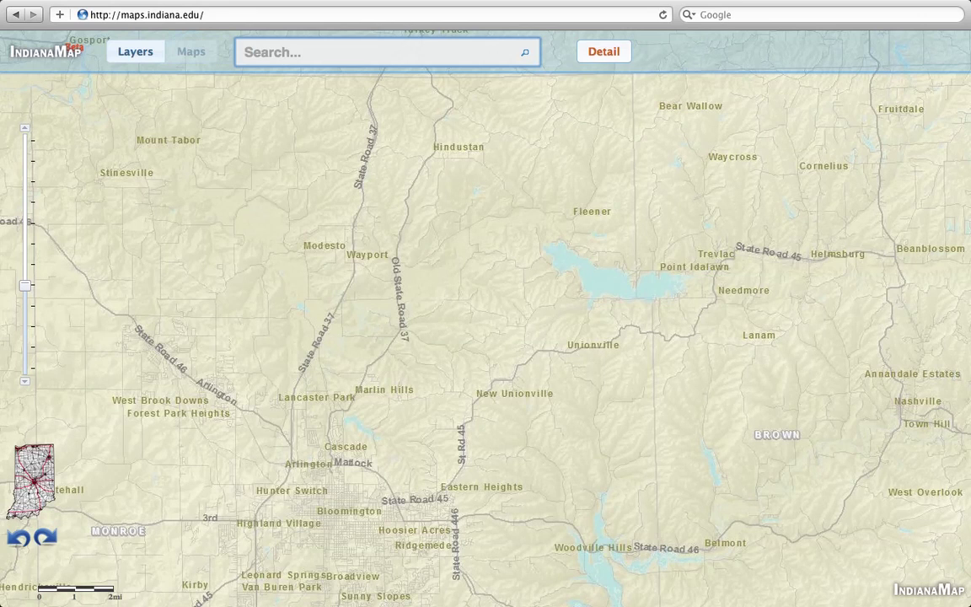
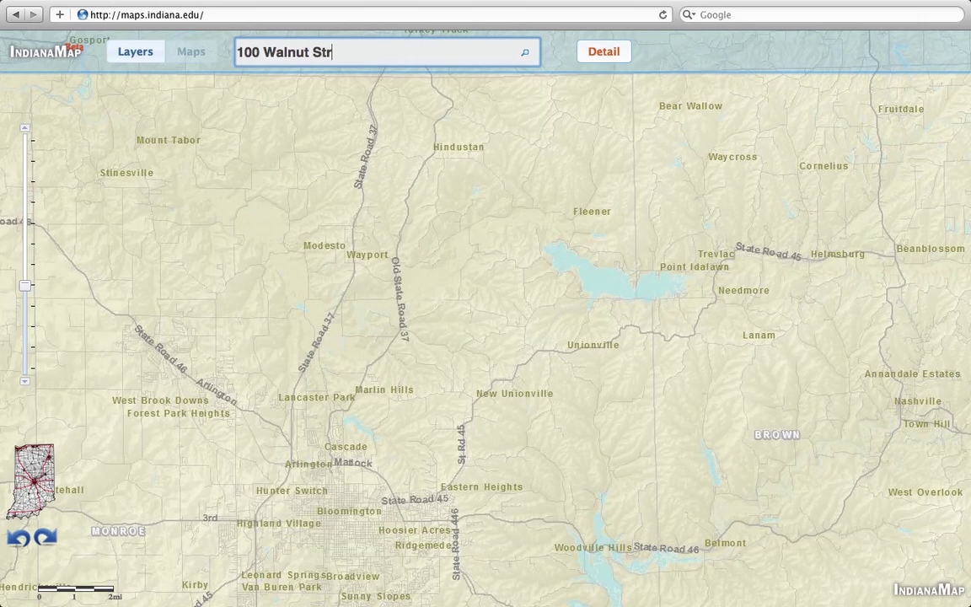
{"action": "key", "text": "Return"}
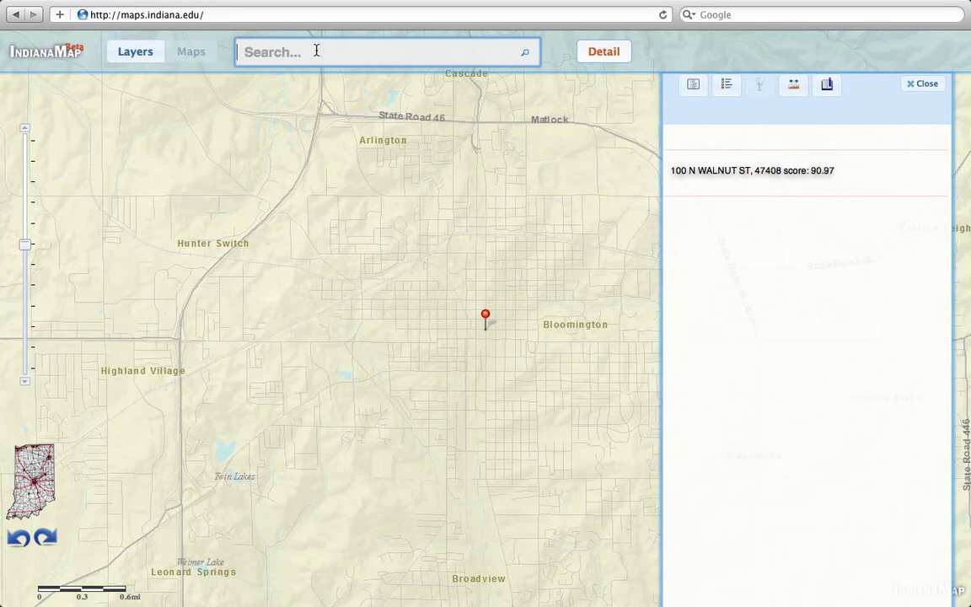
{"action": "type", "text": "Lucas Oil"}
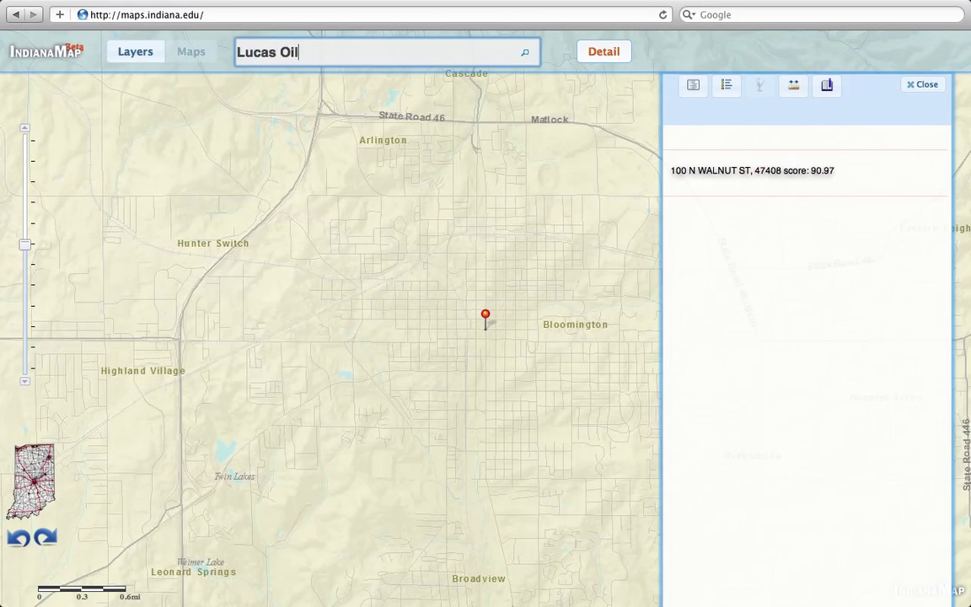
{"action": "key", "text": "Return"}
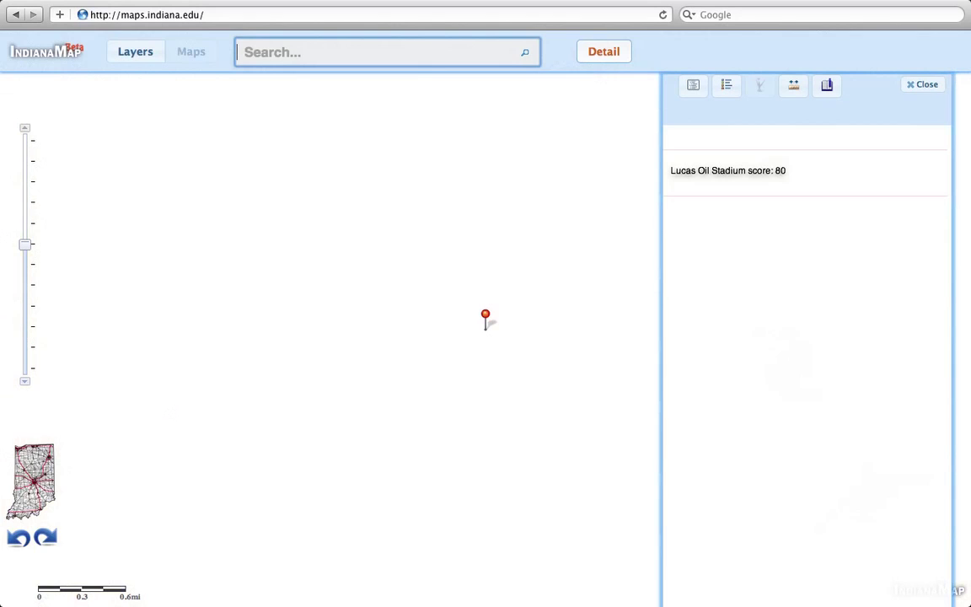
Step: Search 'Conseco' to centre on Conseco Fieldhouse and close the results panel
{"action": "type", "text": "C"}
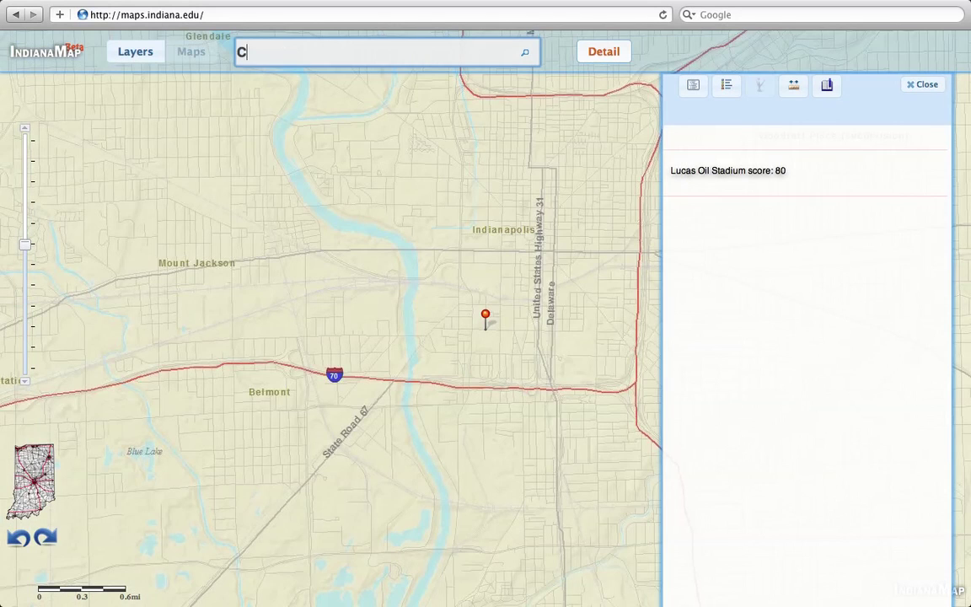
{"action": "type", "text": "onseco"}
{"action": "key", "text": "Return"}
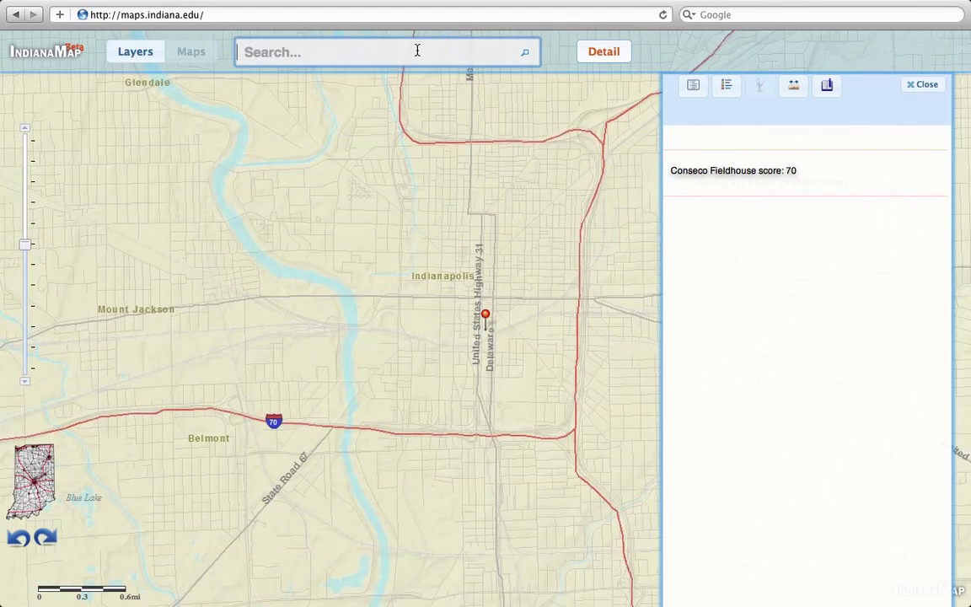
{"action": "left_click", "coordinate": [924, 74]}
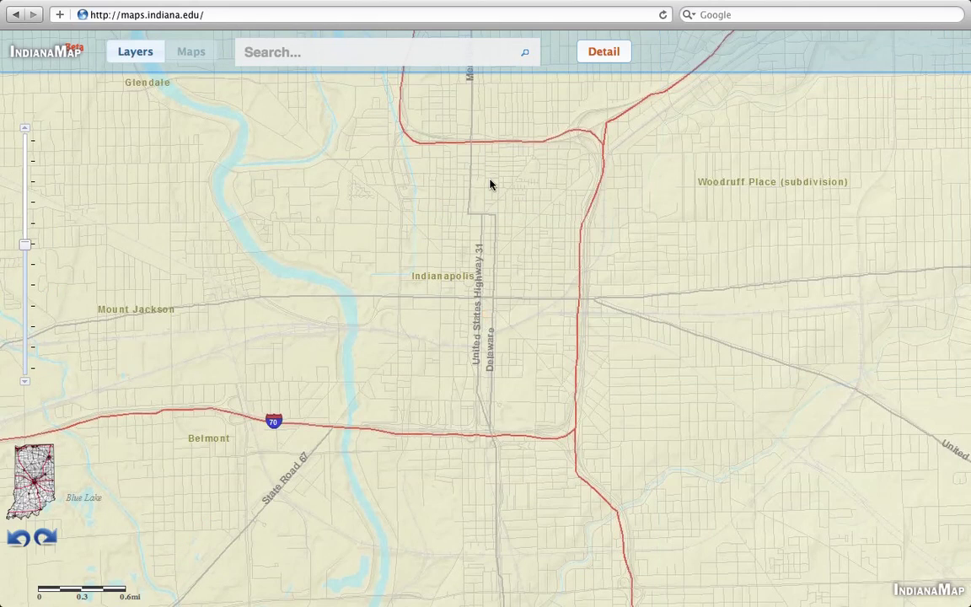
Step: Zoom out to all of Indiana and turn on Ecology Trees Big under Layers > Environment
{"action": "left_click", "coordinate": [29, 470]}
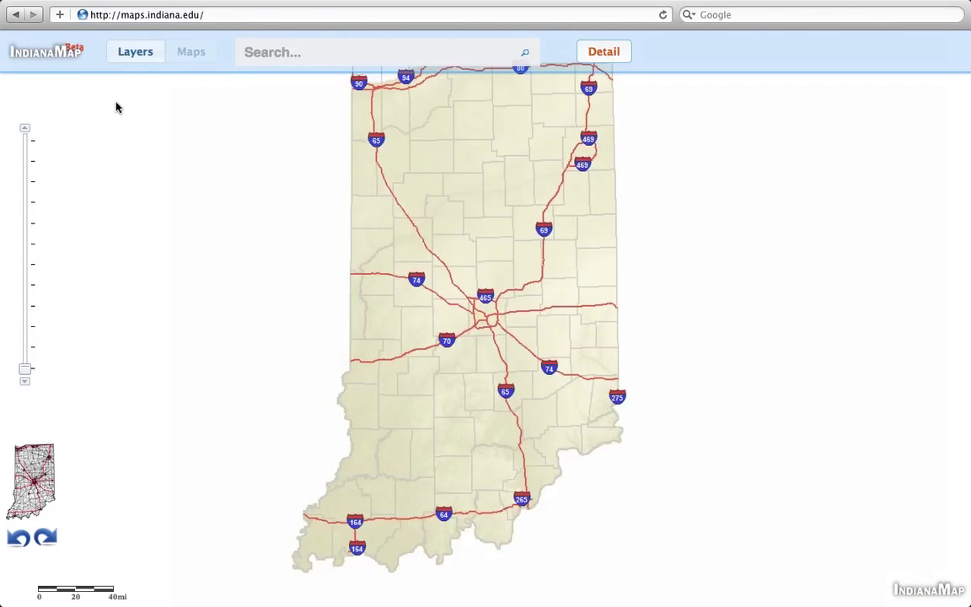
{"action": "left_click", "coordinate": [133, 53]}
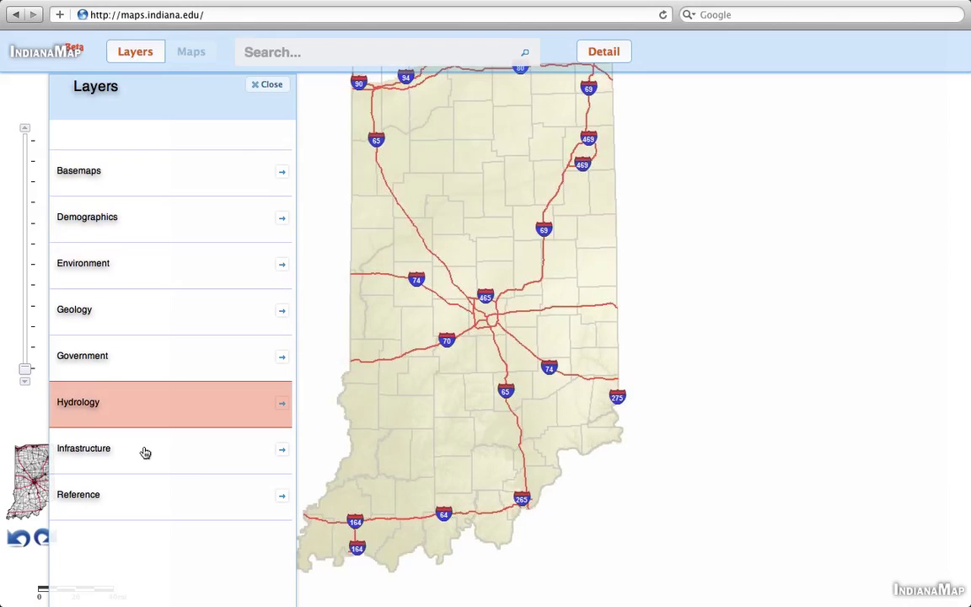
{"action": "left_click", "coordinate": [150, 266]}
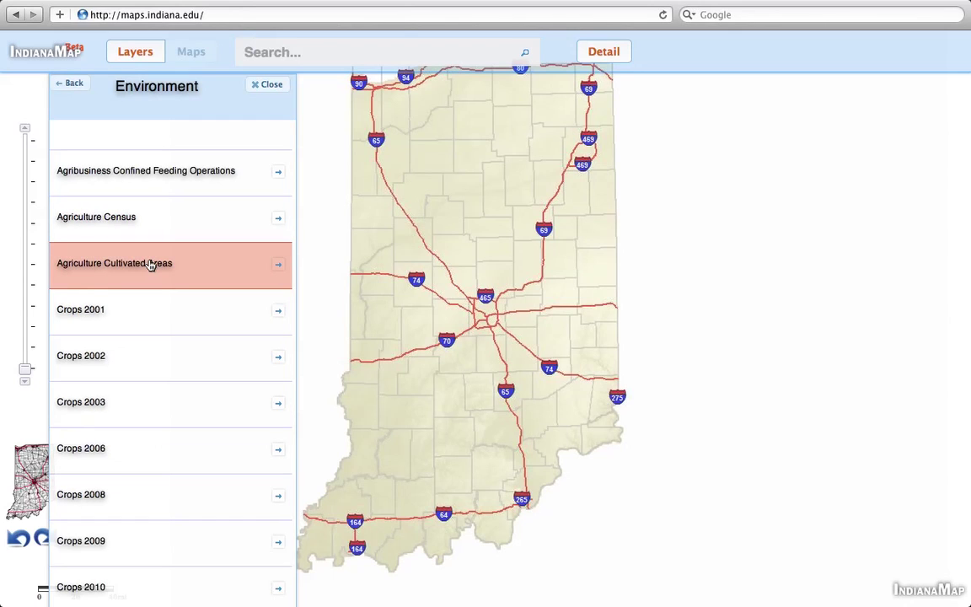
{"action": "scroll", "coordinate": [150, 265], "scroll_direction": "down", "scroll_amount": 5}
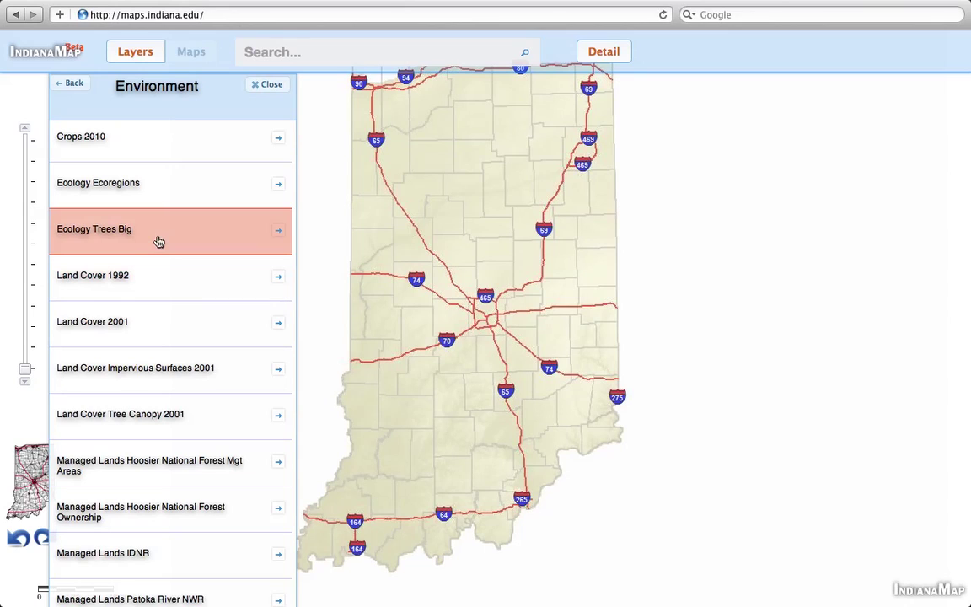
{"action": "left_click", "coordinate": [159, 242]}
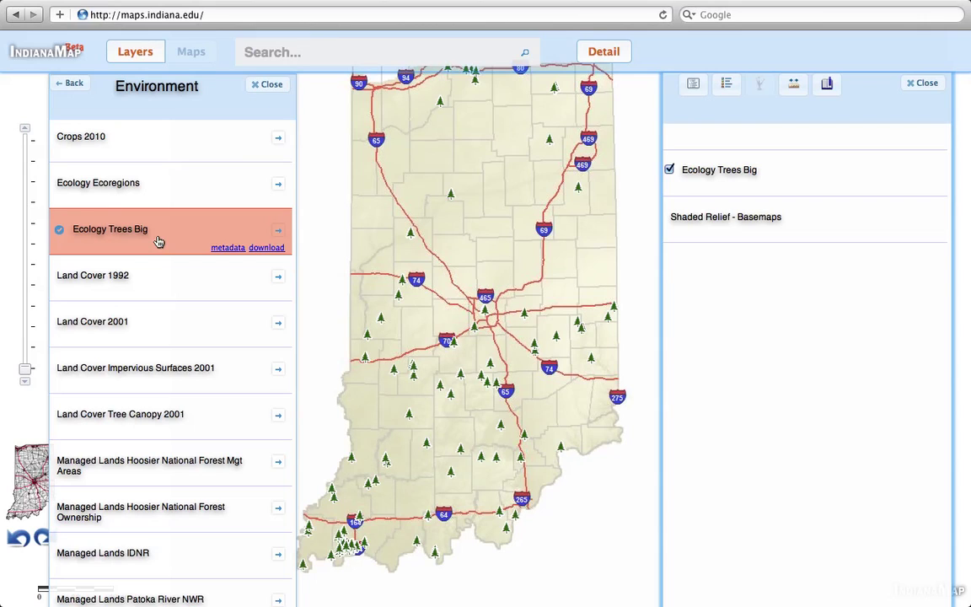
Step: Toggle Ecology Trees Big off and on, leaving it on, and close the Environment list
{"action": "left_click", "coordinate": [158, 242]}
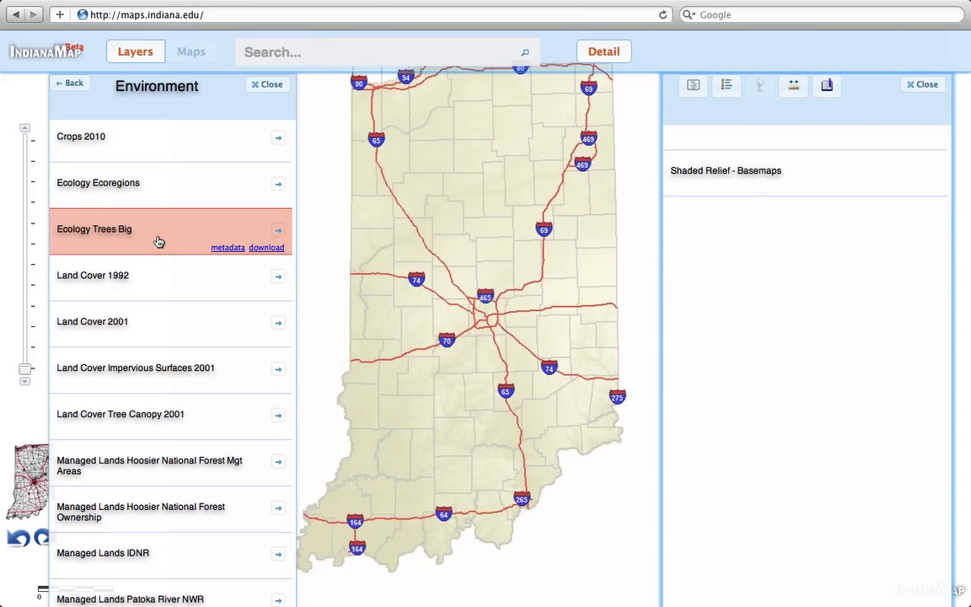
{"action": "left_click", "coordinate": [158, 242]}
{"action": "left_click", "coordinate": [158, 242]}
{"action": "left_click", "coordinate": [159, 242]}
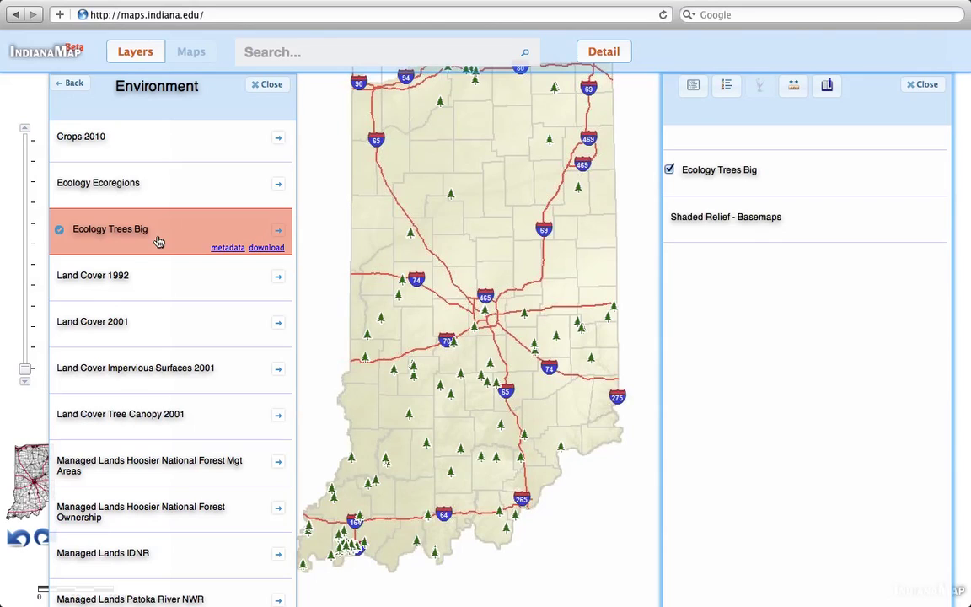
{"action": "left_click", "coordinate": [271, 86]}
Step: Search layers for 'Cong' and add Congress 112th Districts to the map
{"action": "left_click", "coordinate": [274, 54]}
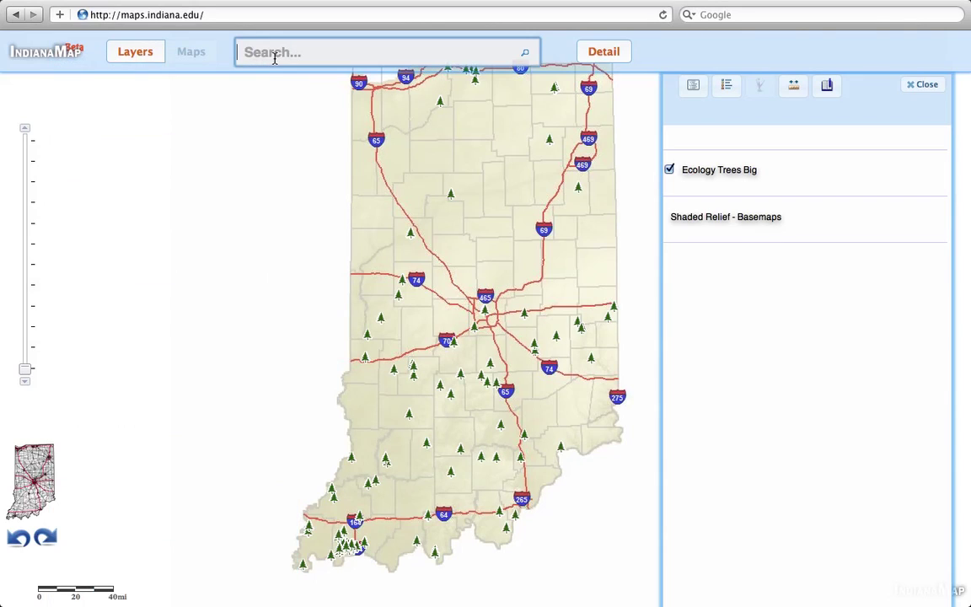
{"action": "type", "text": "Co"}
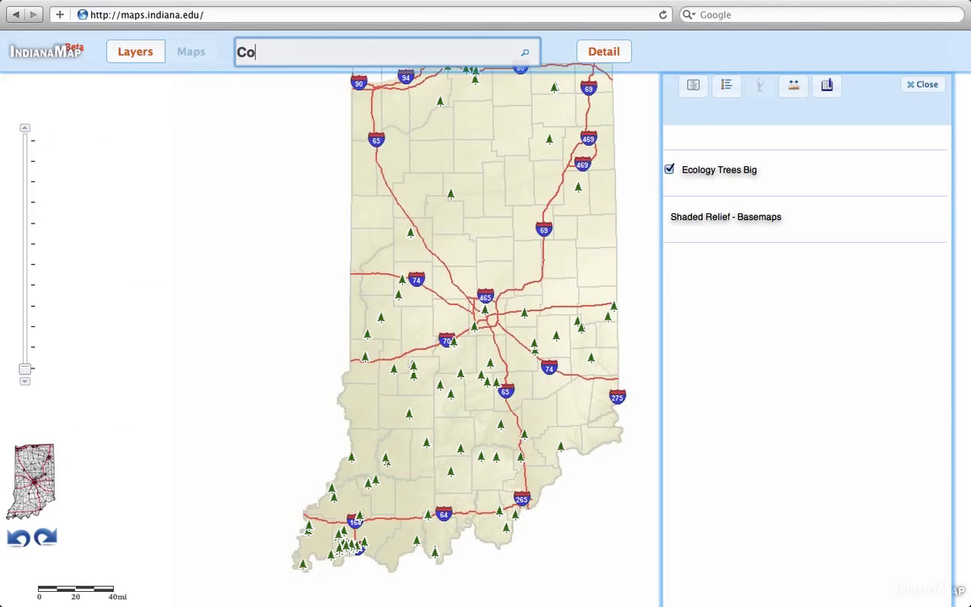
{"action": "type", "text": "ng"}
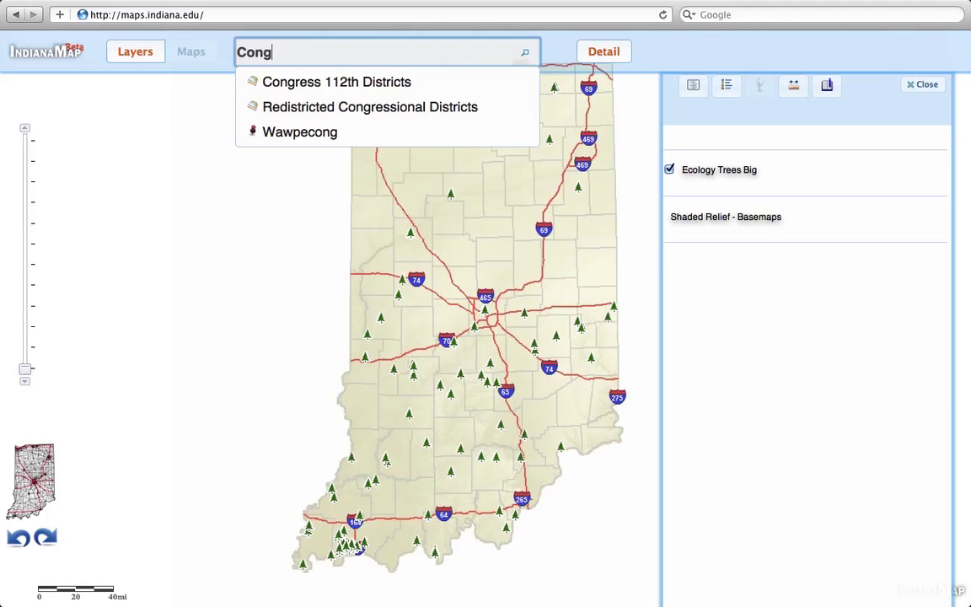
{"action": "key", "text": "Down"}
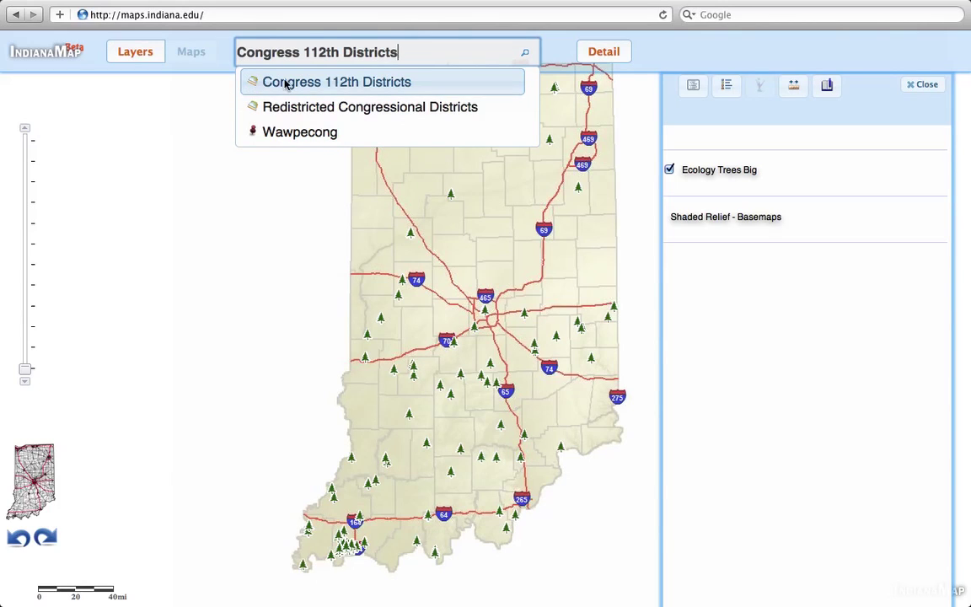
{"action": "key", "text": "Return"}
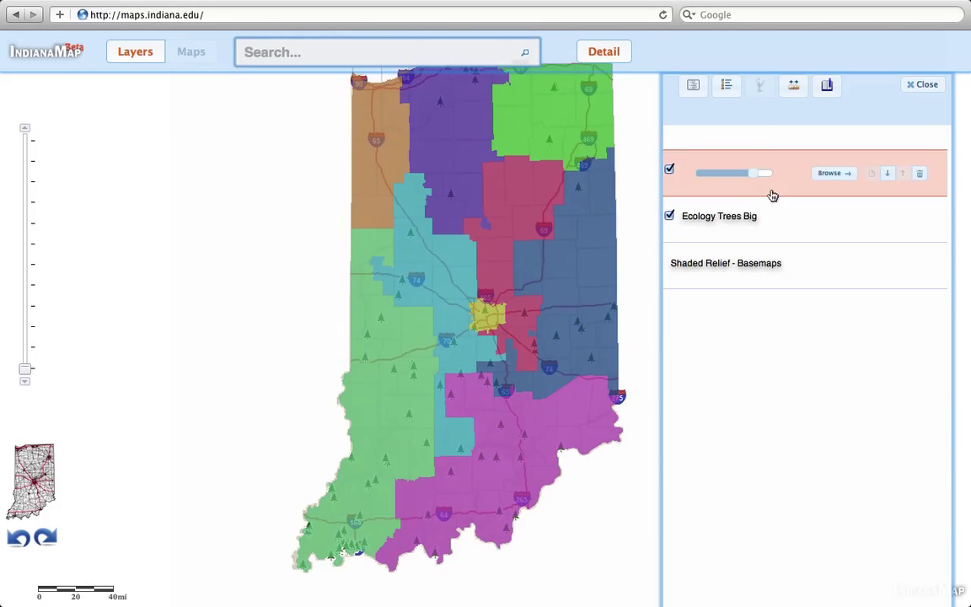
Step: Reorder layers so Ecology Trees Big sits above Congress 112th Districts
{"action": "mouse_move", "coordinate": [788, 224]}
{"action": "left_click_drag", "start_coordinate": [790, 221], "coordinate": [781, 174]}
{"action": "mouse_move", "coordinate": [798, 224]}
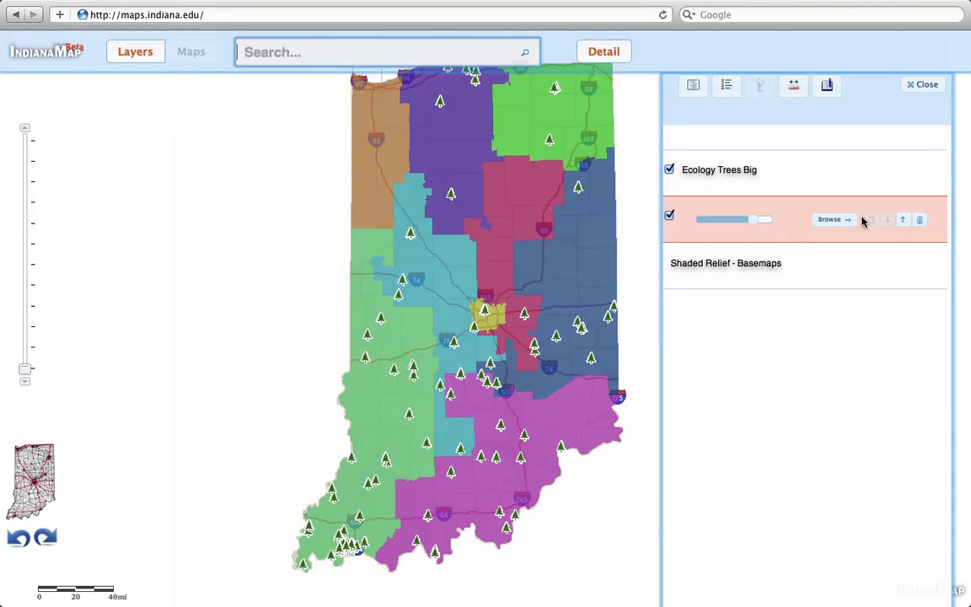
{"action": "left_click", "coordinate": [903, 221]}
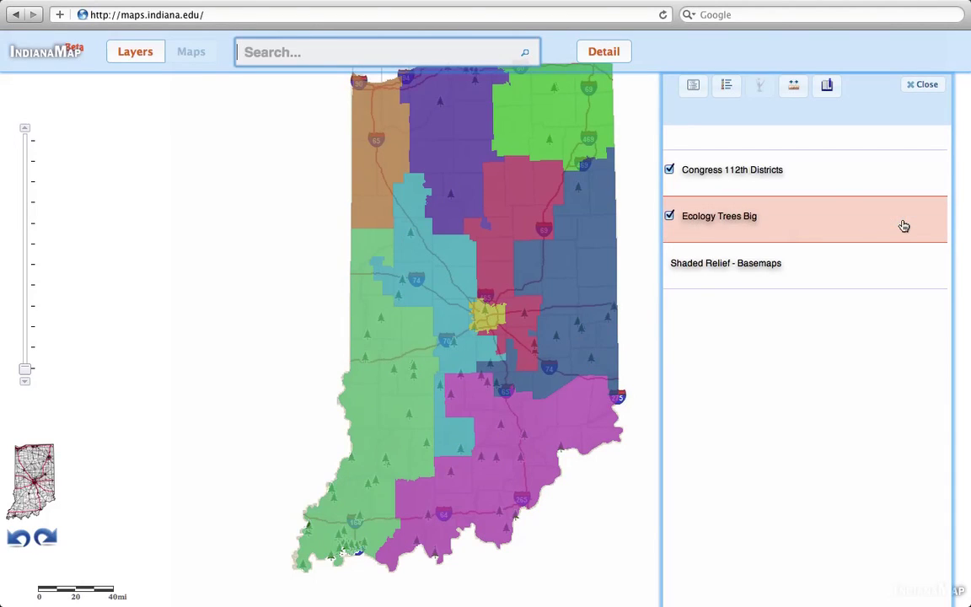
{"action": "mouse_move", "coordinate": [786, 228]}
{"action": "left_click_drag", "start_coordinate": [790, 221], "coordinate": [786, 166]}
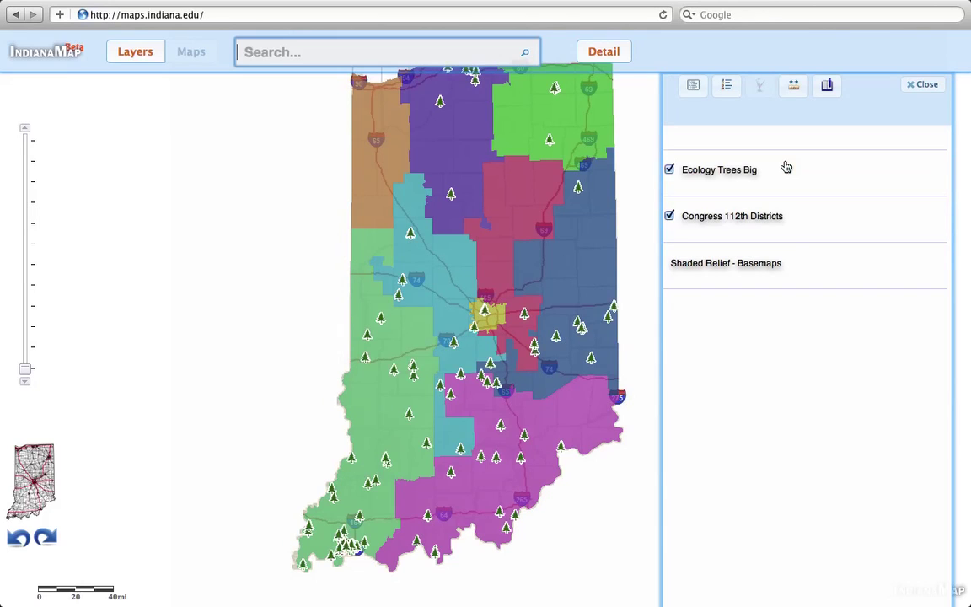
Step: Set the districts layer to 34% opacity, toggle its visibility, then identify a tree marker
{"action": "mouse_move", "coordinate": [760, 226]}
{"action": "left_click_drag", "start_coordinate": [754, 222], "coordinate": [745, 222]}
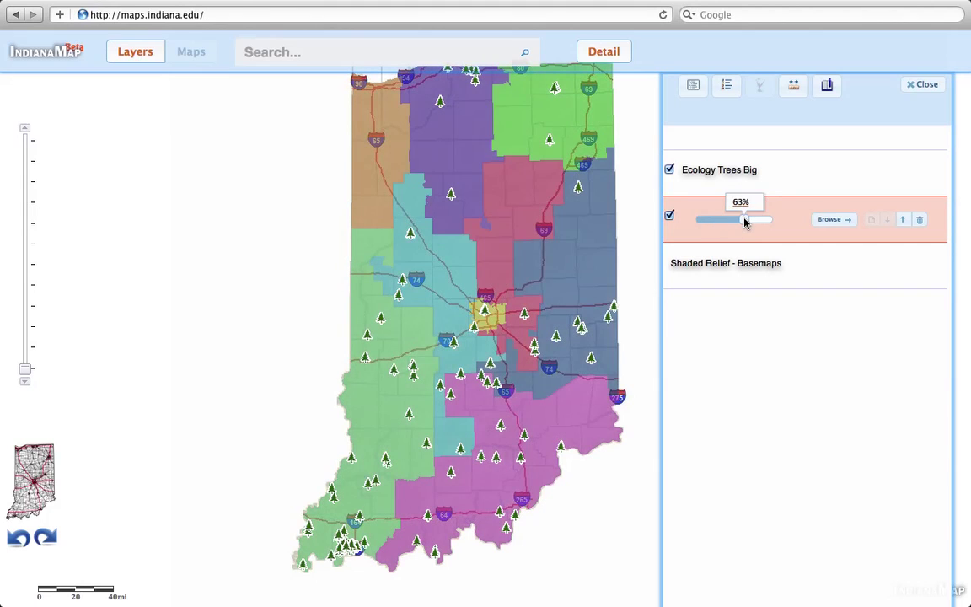
{"action": "left_click", "coordinate": [669, 218]}
{"action": "left_click", "coordinate": [669, 217]}
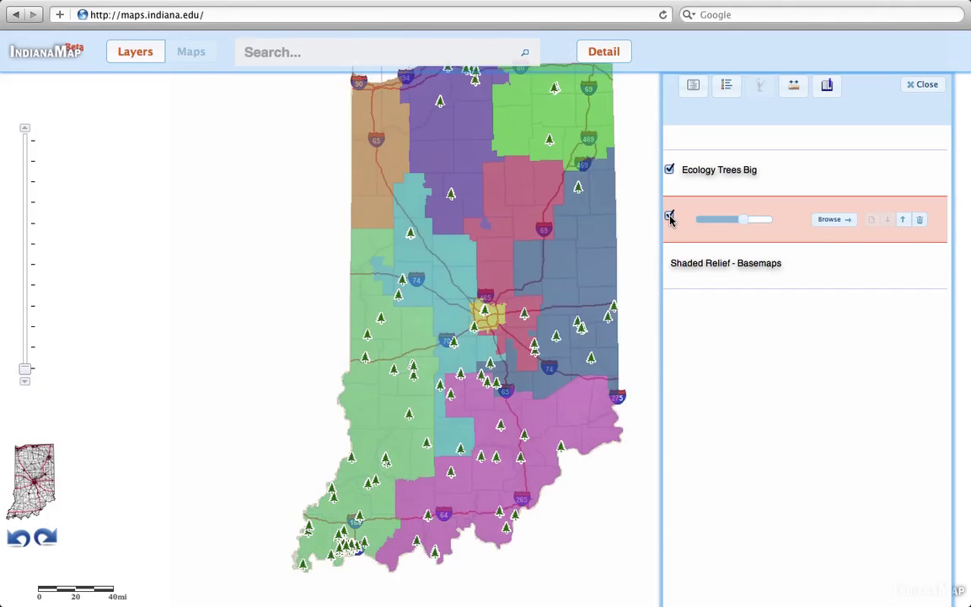
{"action": "left_click", "coordinate": [670, 218]}
{"action": "left_click", "coordinate": [669, 218]}
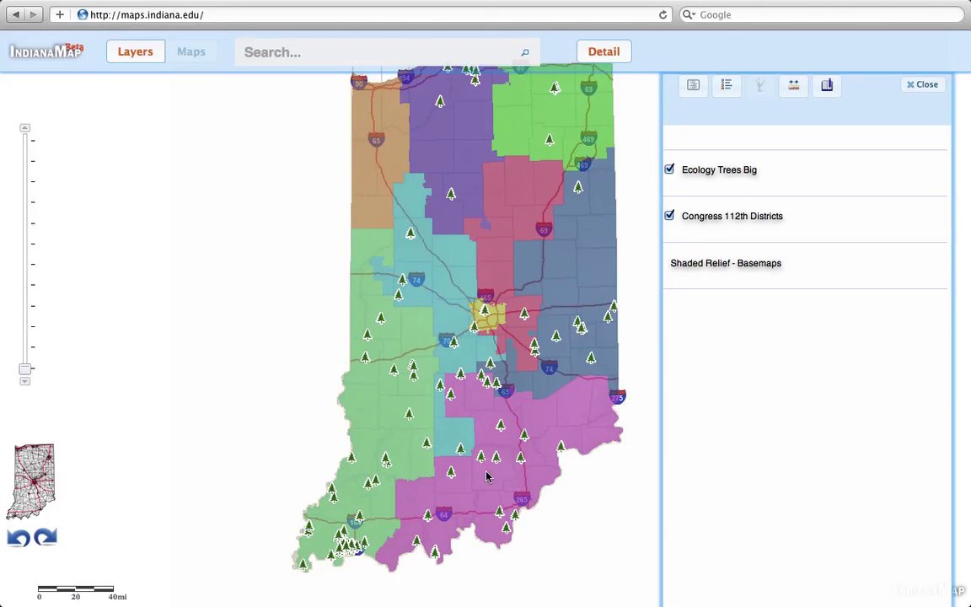
{"action": "left_click", "coordinate": [452, 400]}
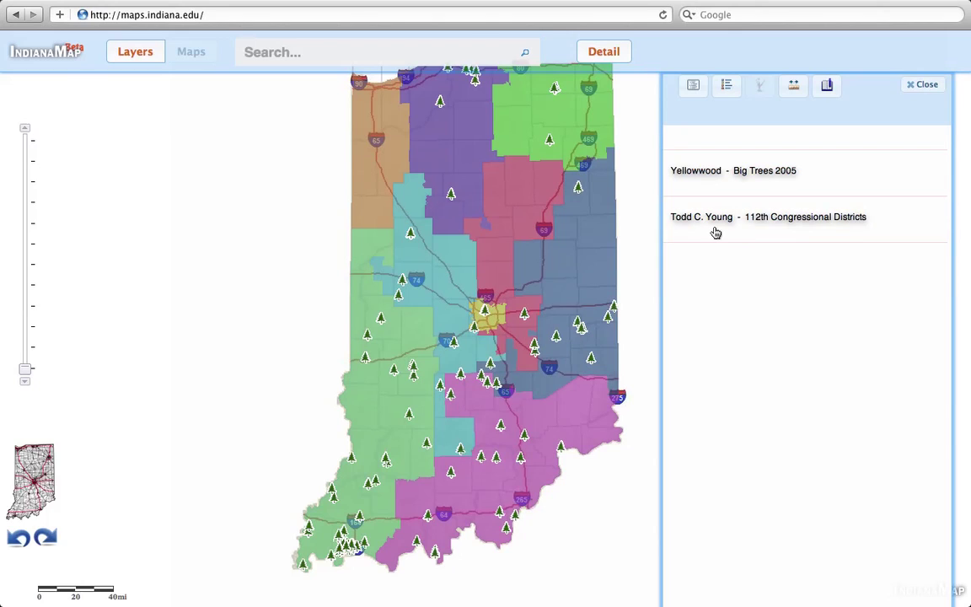
Step: Review the congressional district's attributes, then go back to the identify results list
{"action": "left_click", "coordinate": [785, 221]}
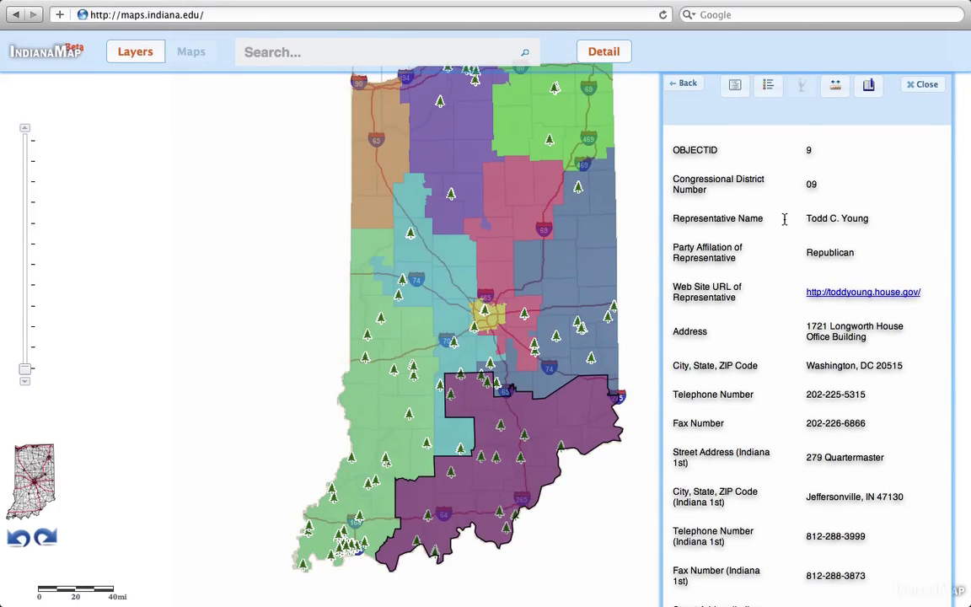
{"action": "scroll", "coordinate": [785, 222], "scroll_direction": "down", "scroll_amount": 6}
{"action": "scroll", "coordinate": [785, 223], "scroll_direction": "up", "scroll_amount": 6}
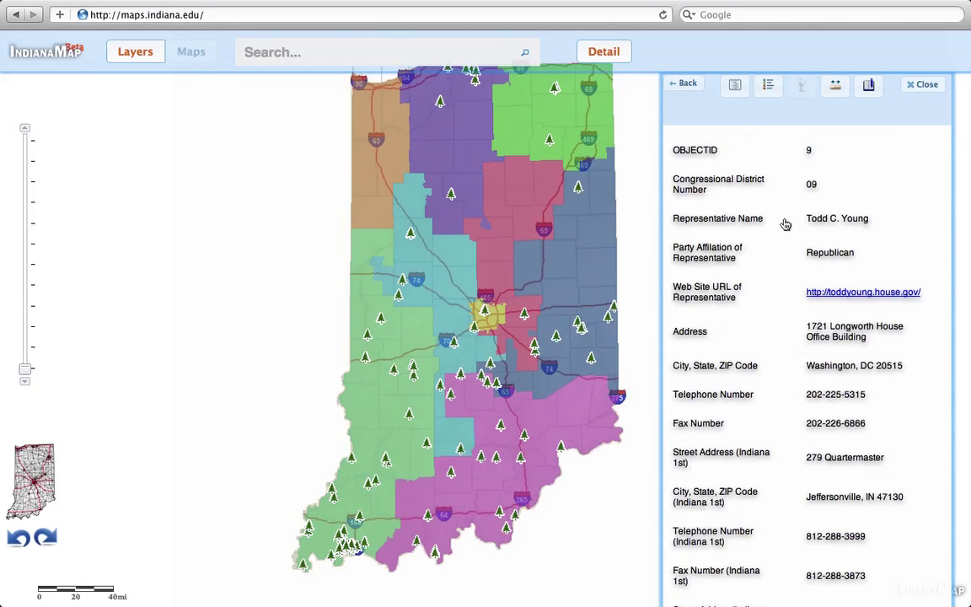
{"action": "left_click", "coordinate": [677, 88]}
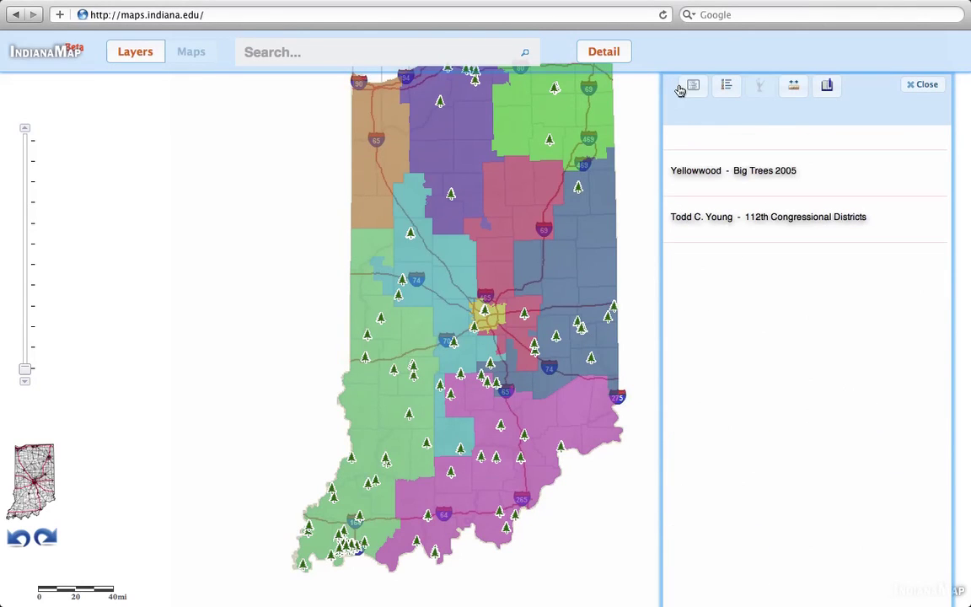
Step: View the legend, then the identify results, then the layer list in the panel
{"action": "left_click", "coordinate": [727, 88]}
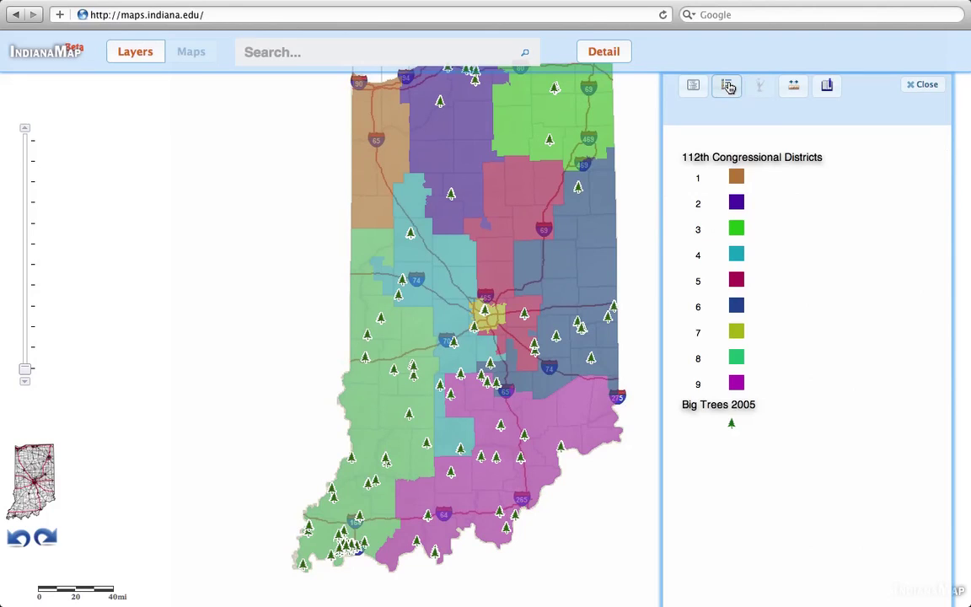
{"action": "left_click", "coordinate": [827, 88]}
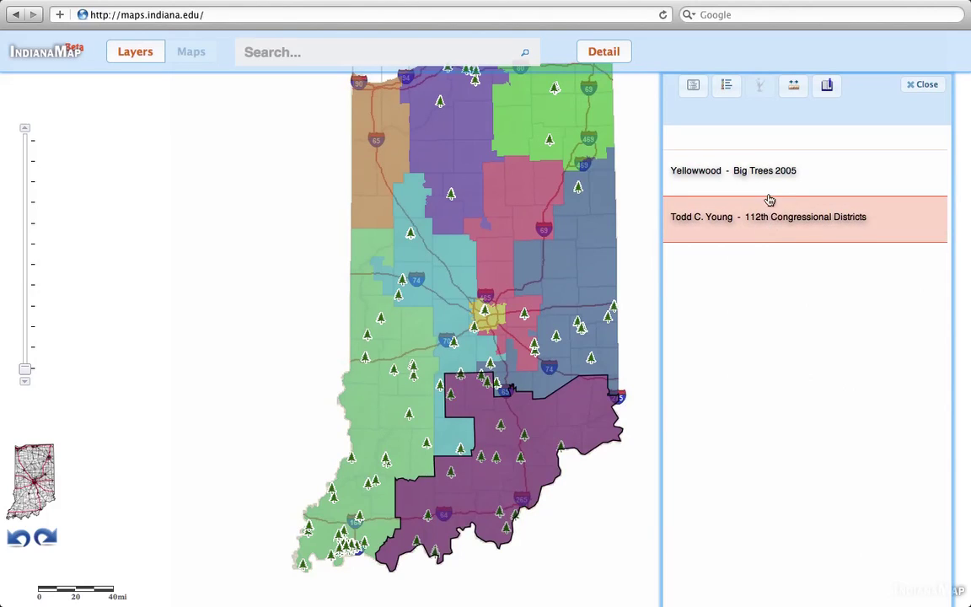
{"action": "left_click", "coordinate": [697, 92]}
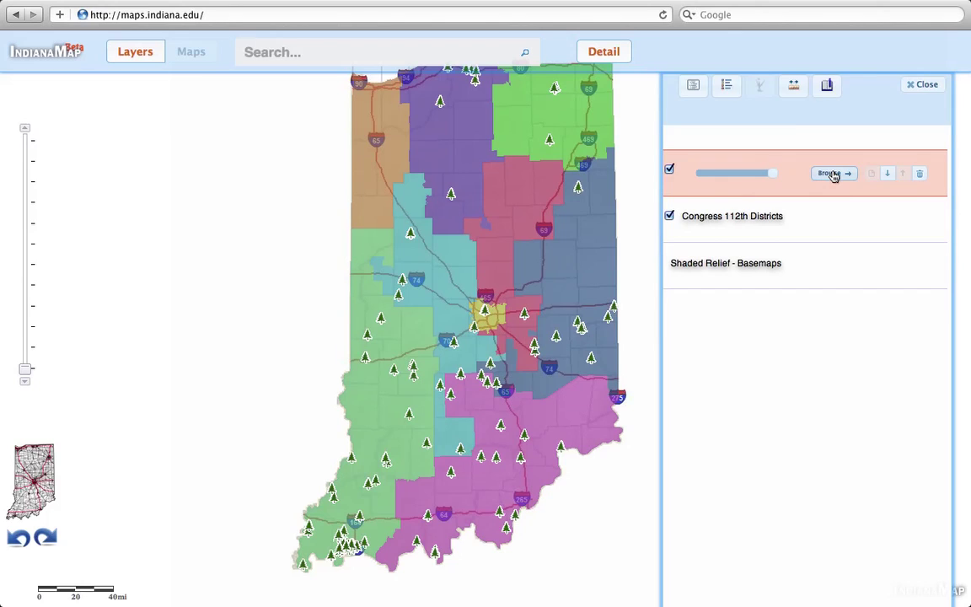
Step: Browse Ecology Trees Big by species and filter the species list to 'Eastern'
{"action": "left_click", "coordinate": [833, 175]}
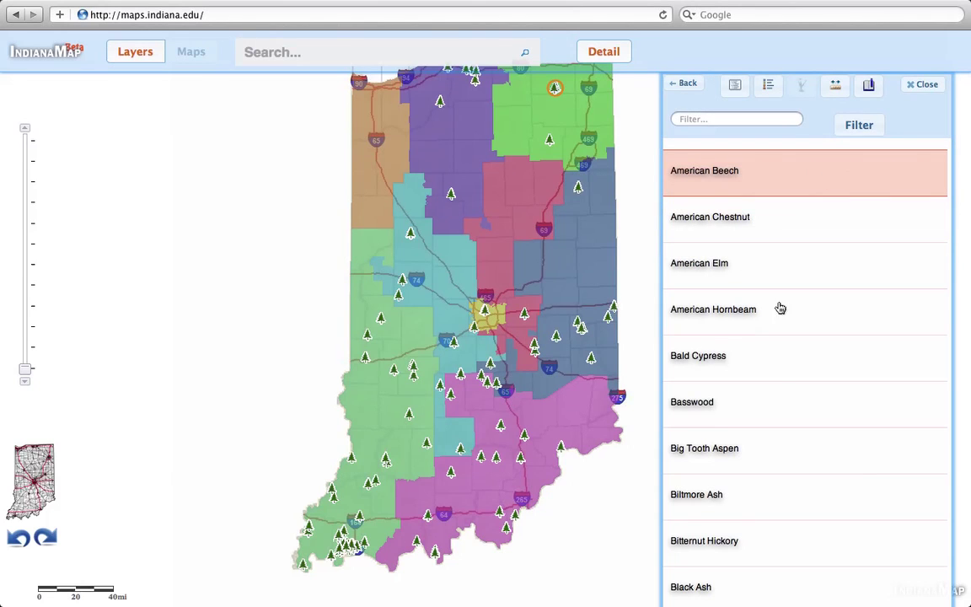
{"action": "scroll", "coordinate": [781, 430], "scroll_direction": "down", "scroll_amount": 3}
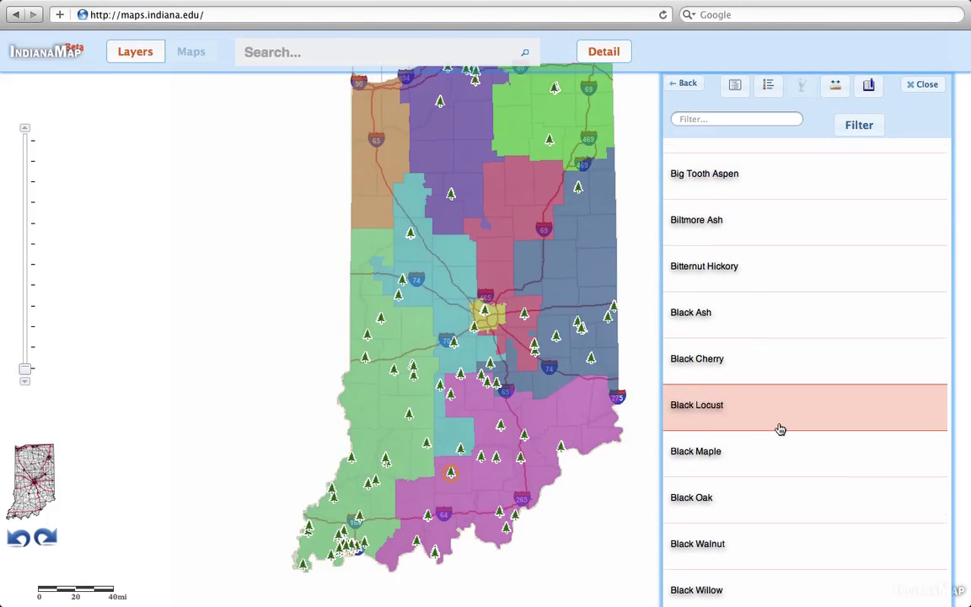
{"action": "scroll", "coordinate": [781, 430], "scroll_direction": "down", "scroll_amount": 5}
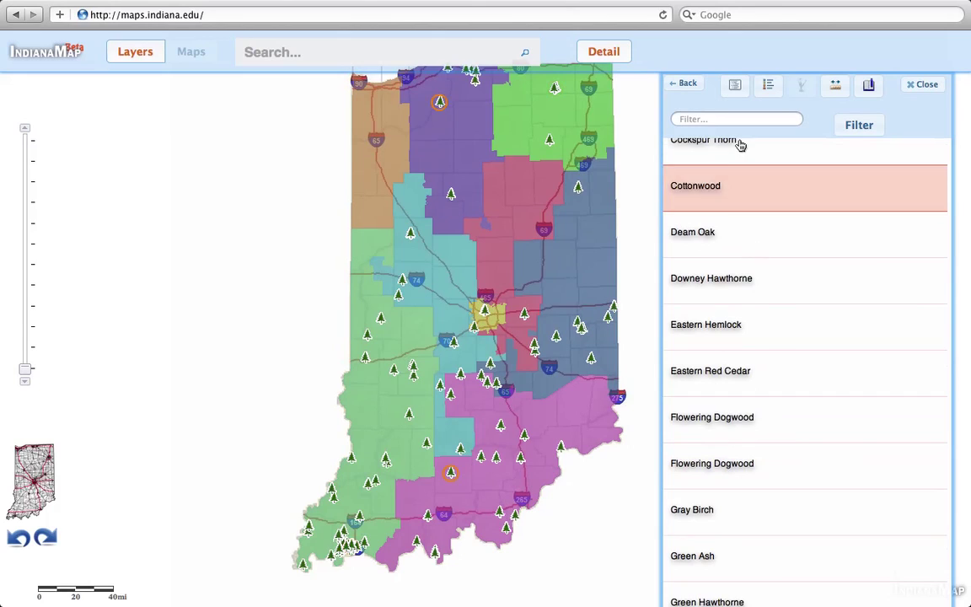
{"action": "left_click", "coordinate": [714, 119]}
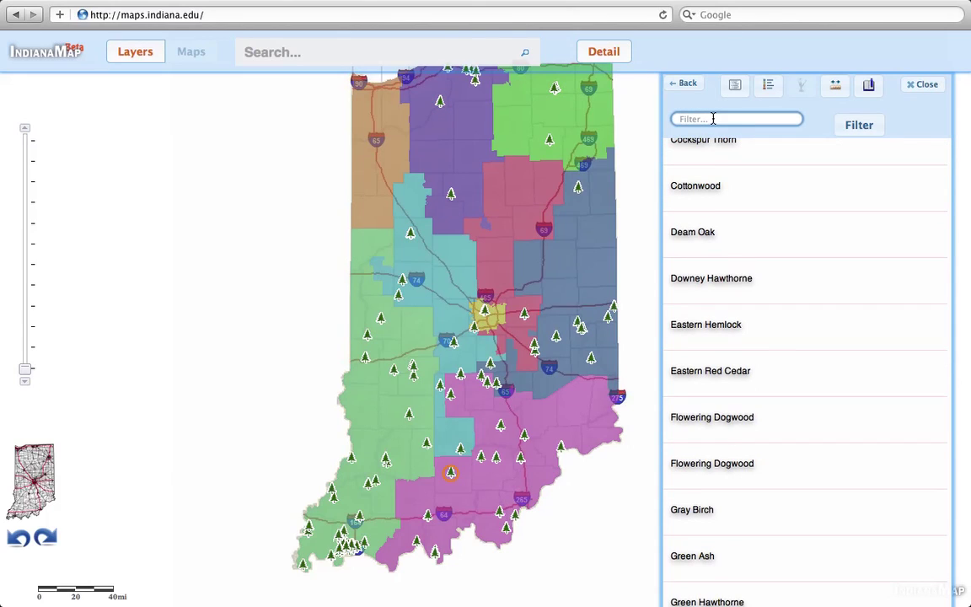
{"action": "type", "text": "Eastern"}
{"action": "key", "text": "Return"}
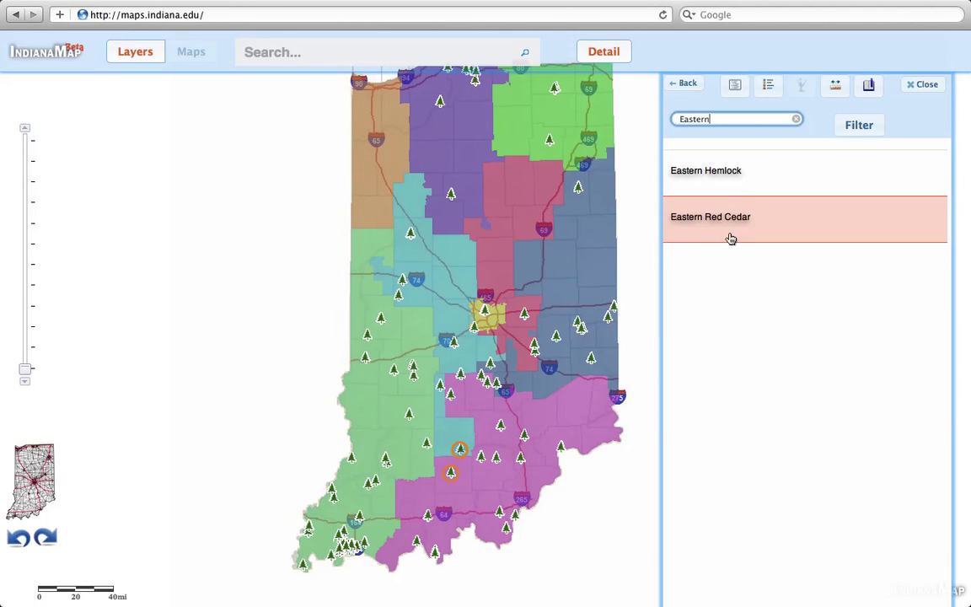
Step: Zoom to the Eastern Hemlock near Deer Mill in Montgomery County, review its attributes, then close the panel
{"action": "left_click", "coordinate": [736, 184]}
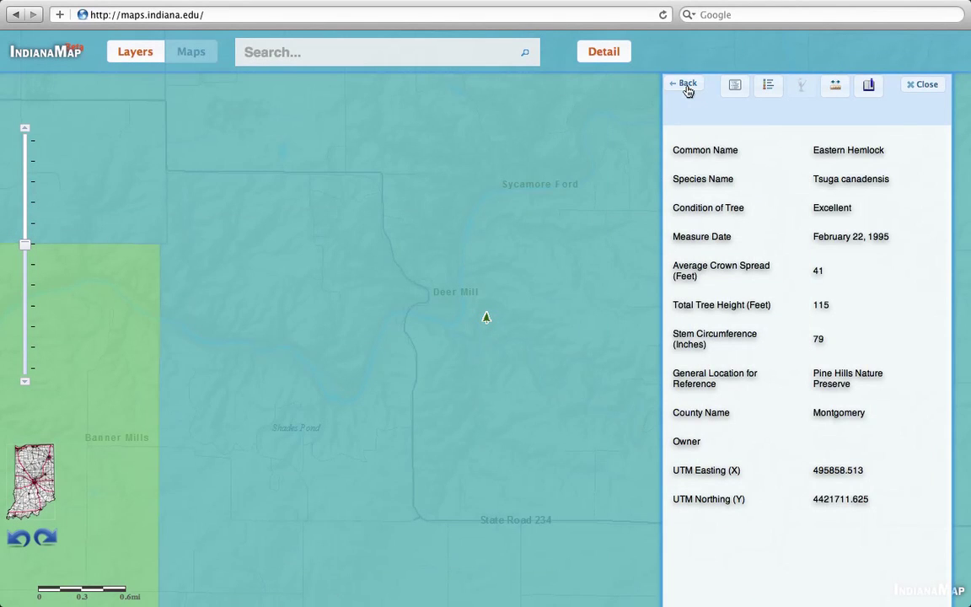
{"action": "left_click", "coordinate": [687, 85]}
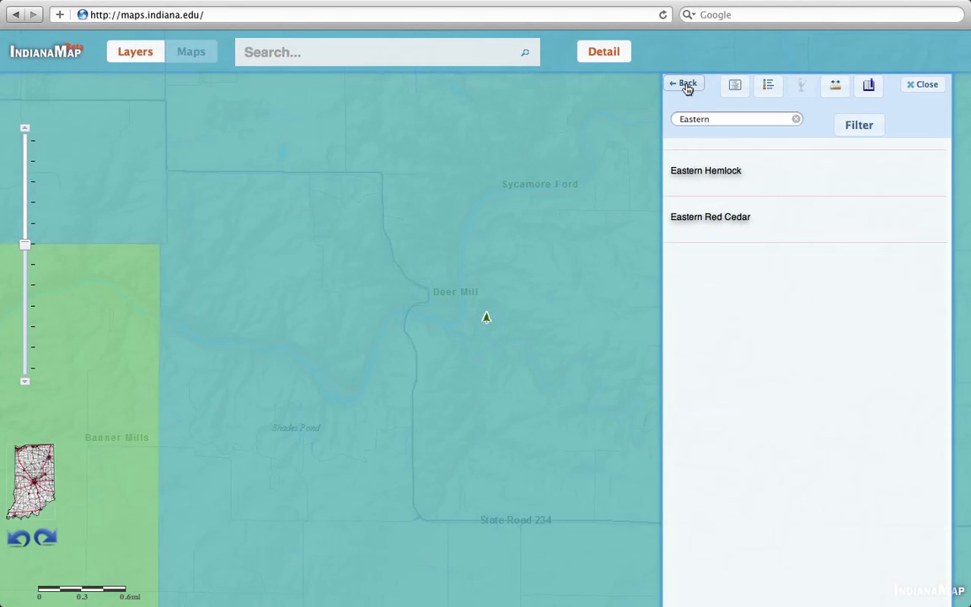
{"action": "left_click", "coordinate": [925, 87]}
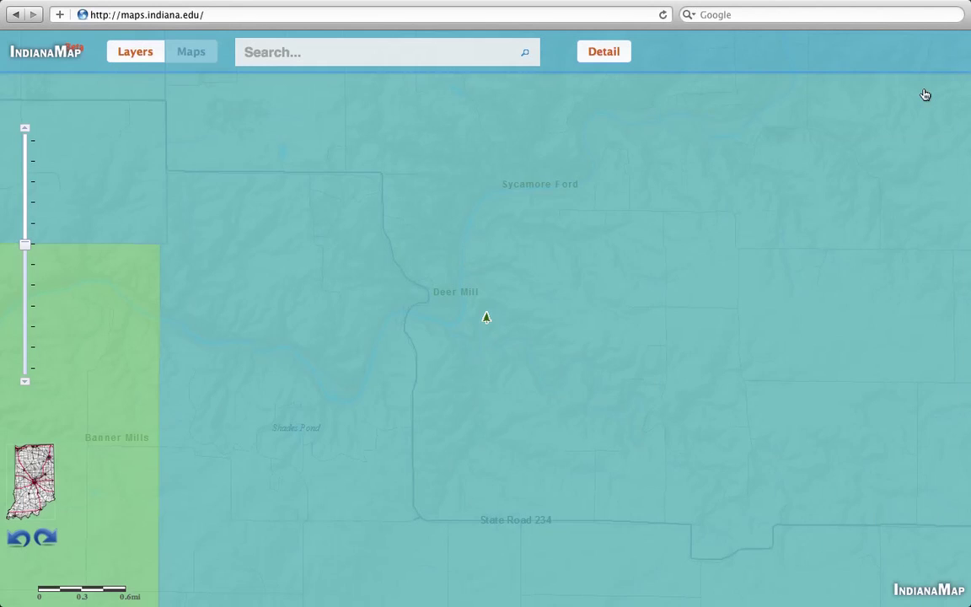